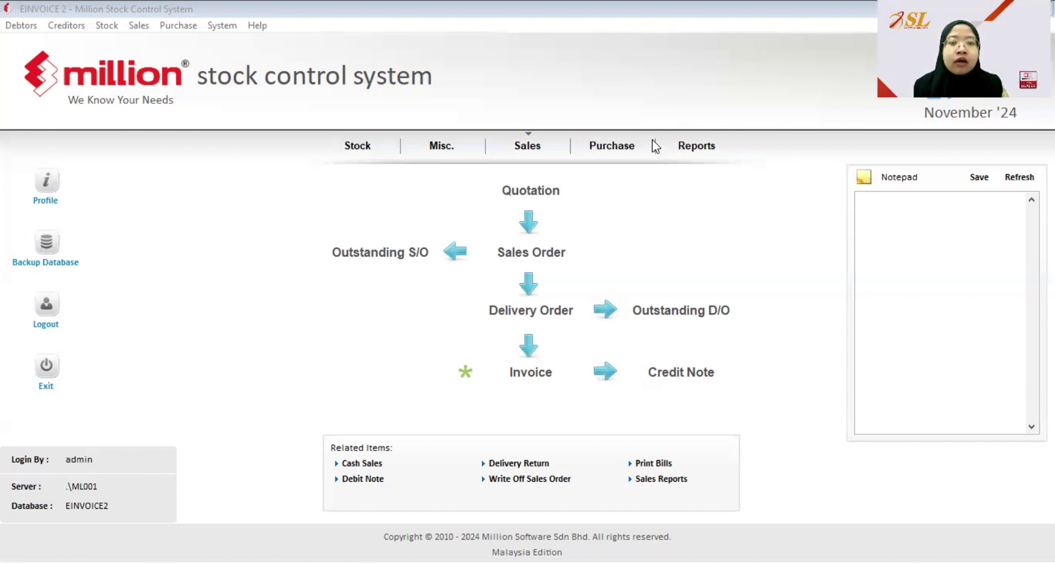
# - Bring the stock control window forward and open the Sales menu on the dashboard
pyautogui.click(787, 114)
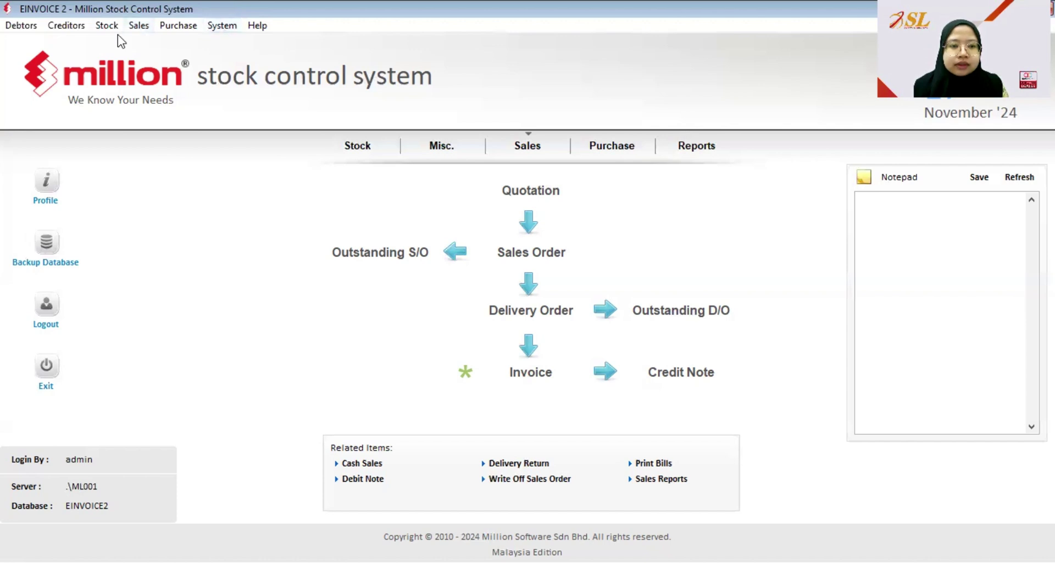
pyautogui.click(142, 27)
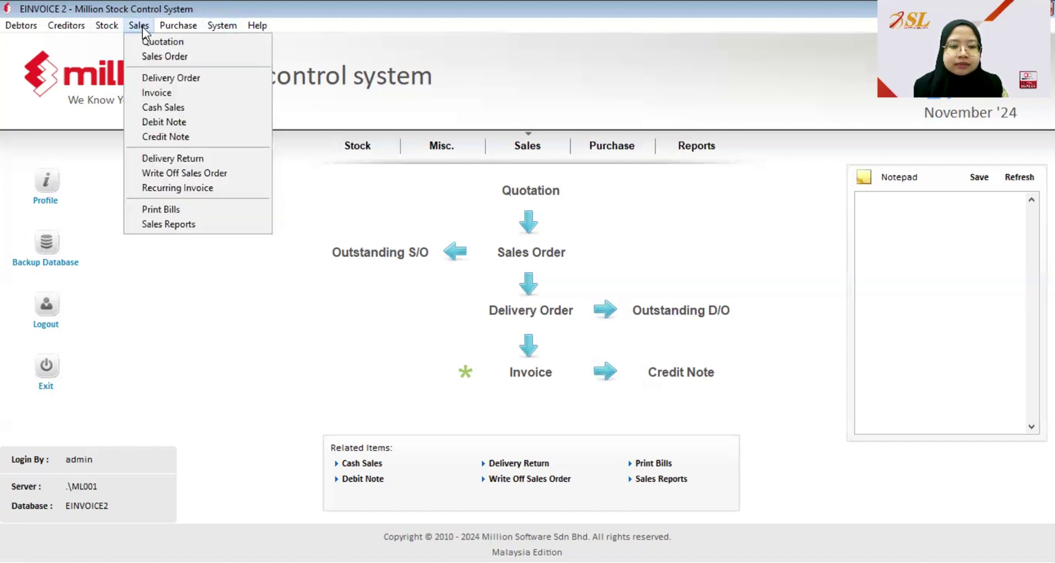
# - Open Sales > Cash Sales and start new cash sale CS000019 for Cash Account
pyautogui.click(156, 108)
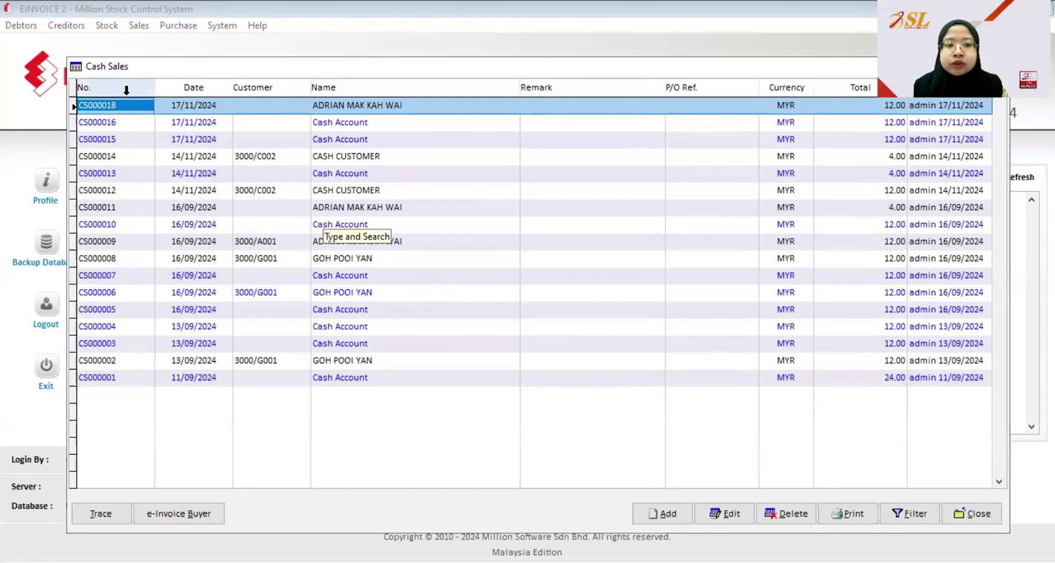
pyautogui.click(669, 515)
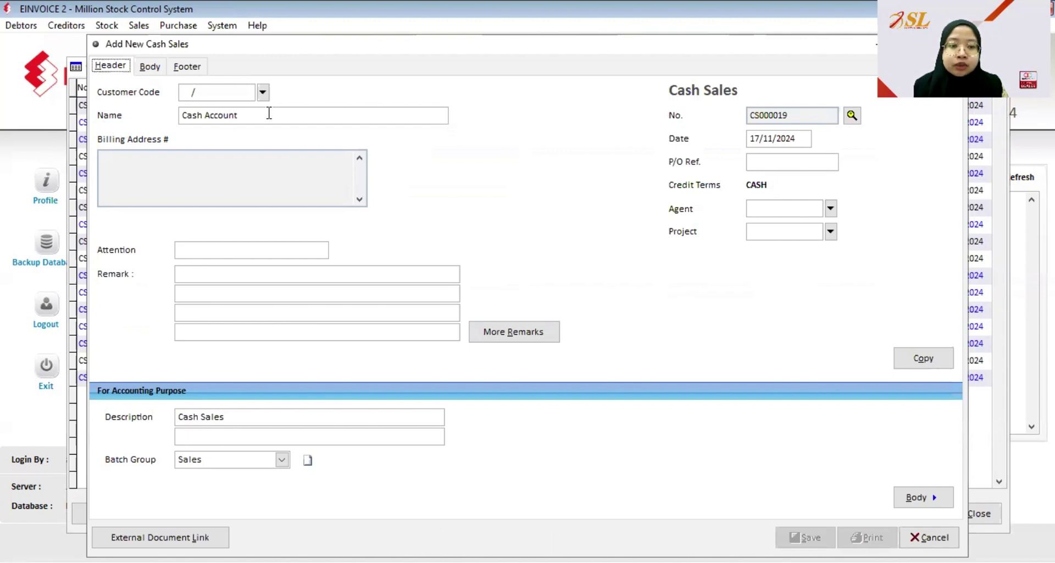
# - Add product 1403 MAGAZINE to CS000019 and save it with 12.00 paid in cash
pyautogui.click(150, 67)
pyautogui.click(289, 91)
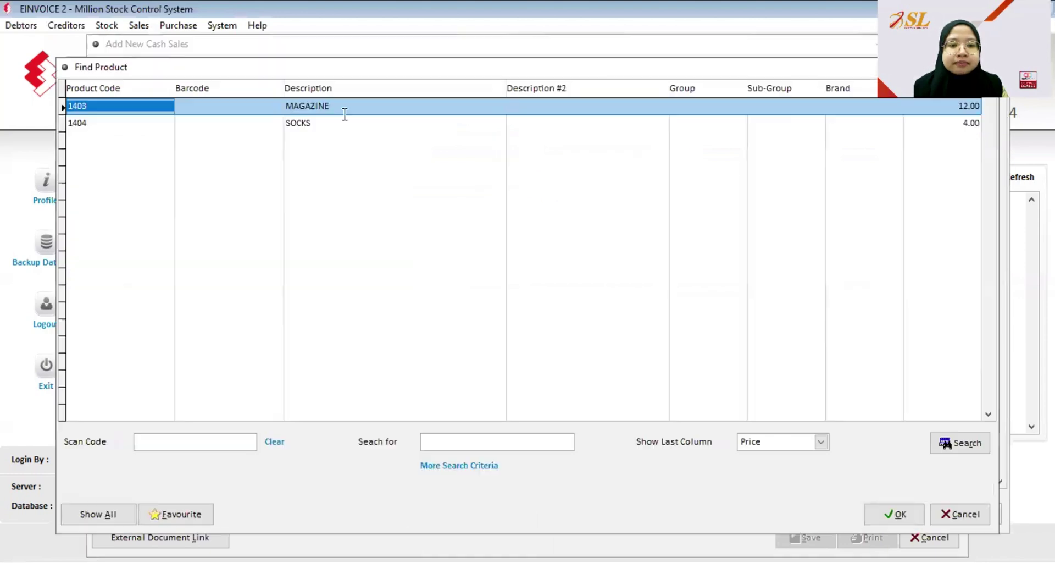
pyautogui.click(895, 520)
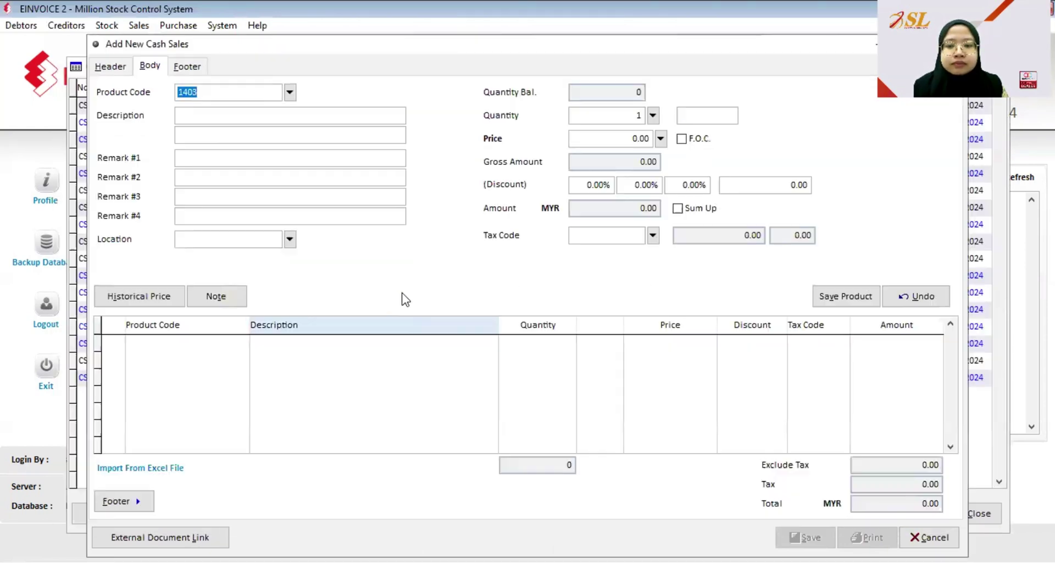
pyautogui.click(849, 296)
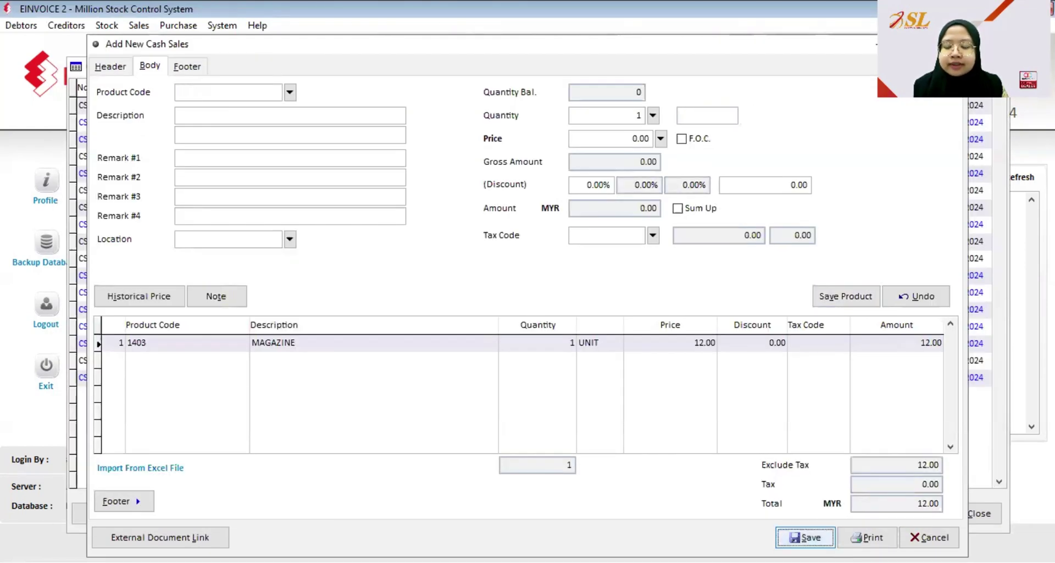
pyautogui.click(816, 536)
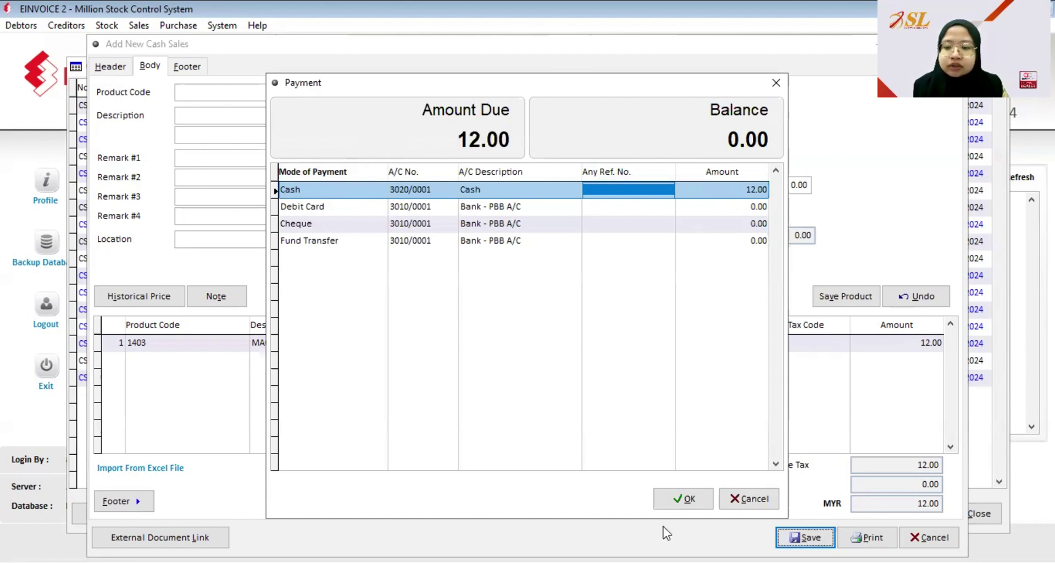
pyautogui.click(684, 498)
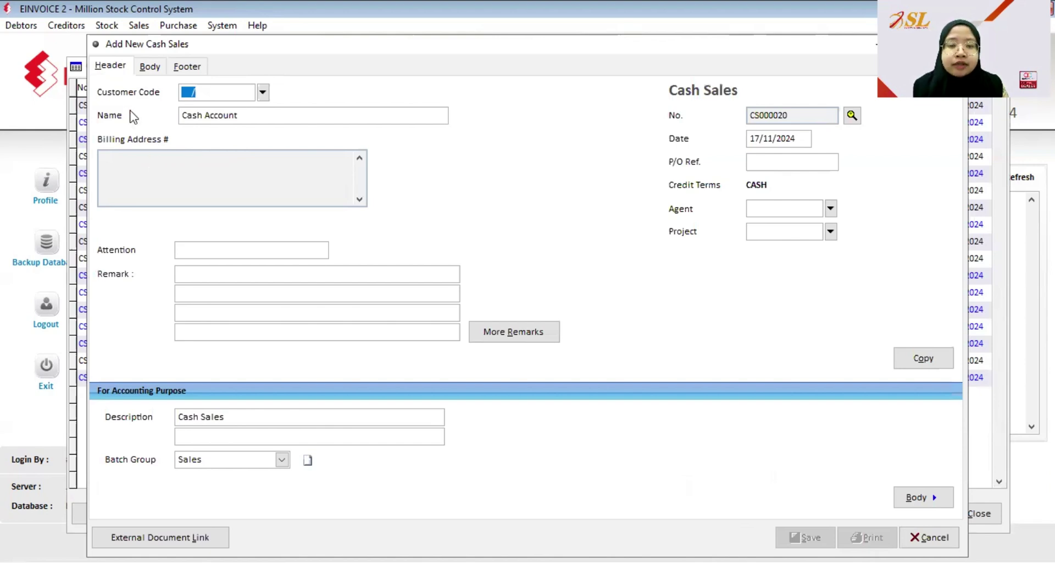
# - Add product 1404 SOCKS at 4.00 to cash sale CS000020 and save it
pyautogui.click(149, 67)
pyautogui.click(290, 93)
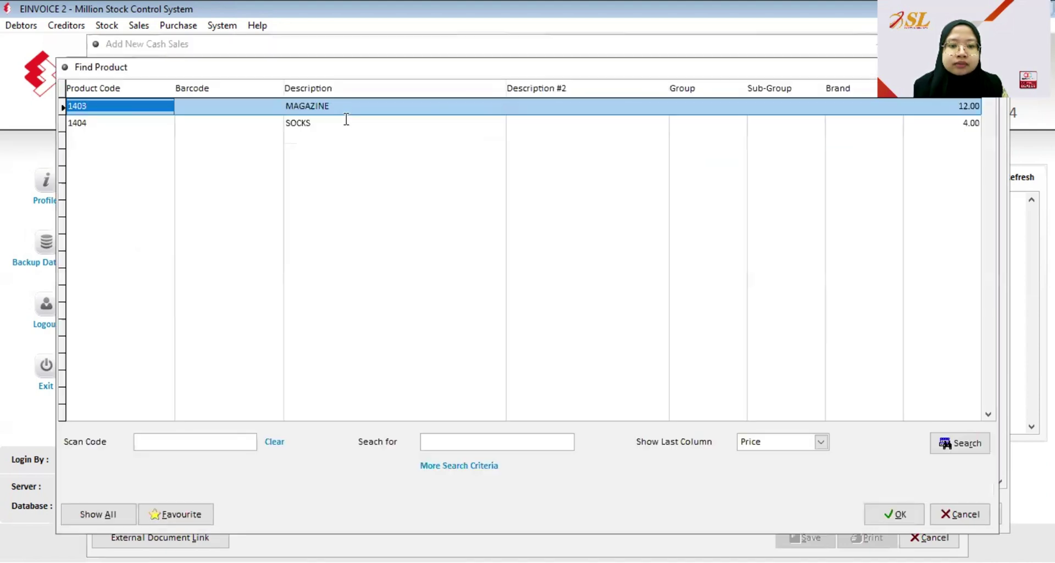
pyautogui.click(896, 513)
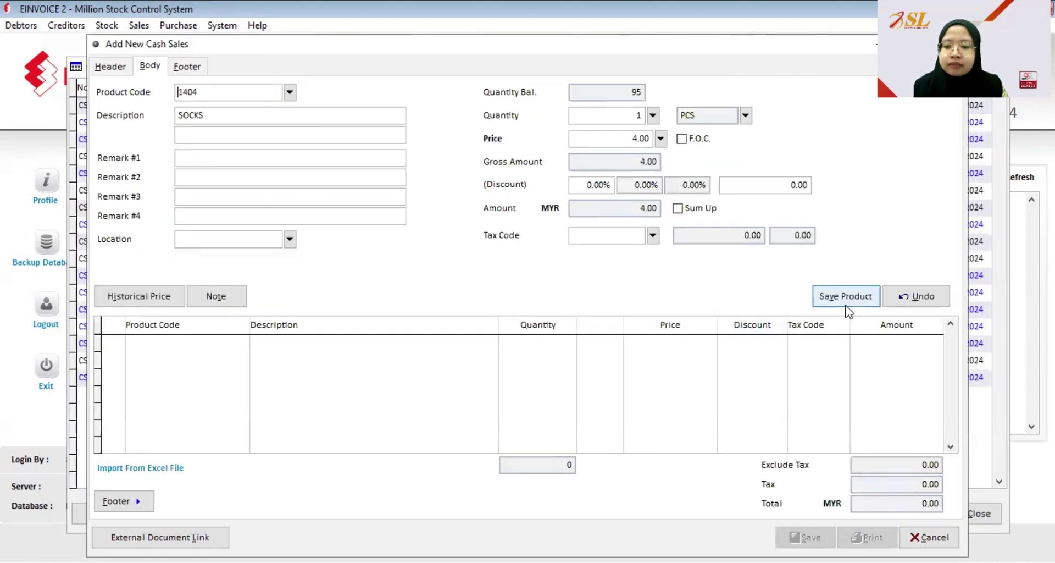
pyautogui.click(845, 297)
pyautogui.click(805, 537)
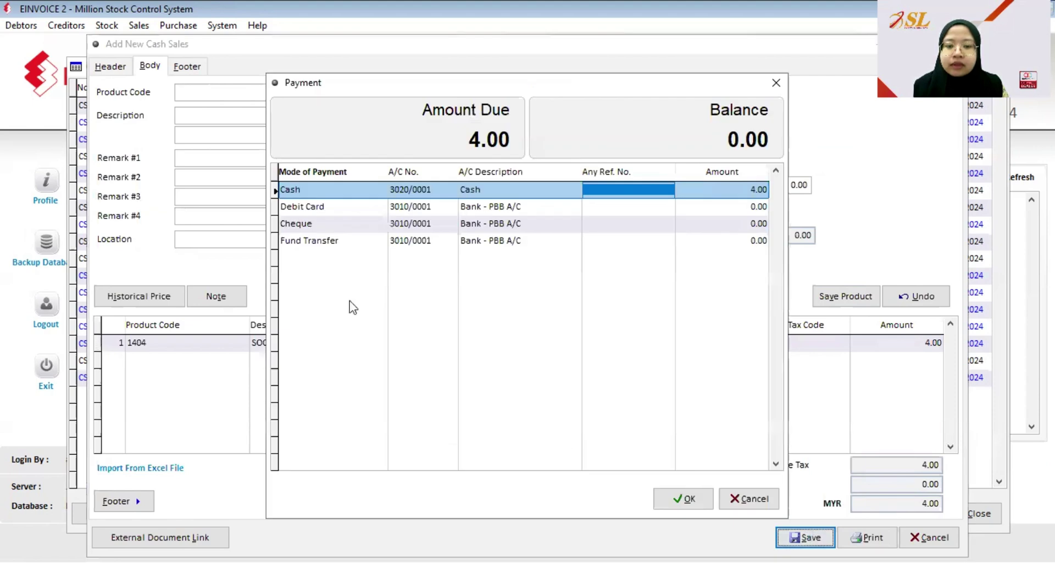
# - Pay the 4.00 entirely by debit card, setting the cash amount to 0
pyautogui.click(302, 208)
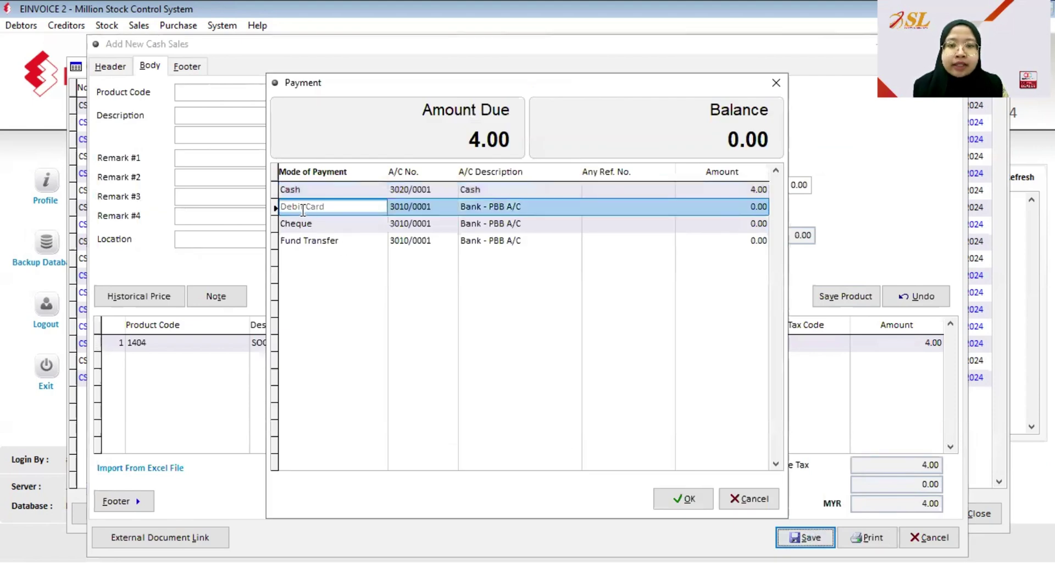
pyautogui.click(752, 208)
pyautogui.write('4')
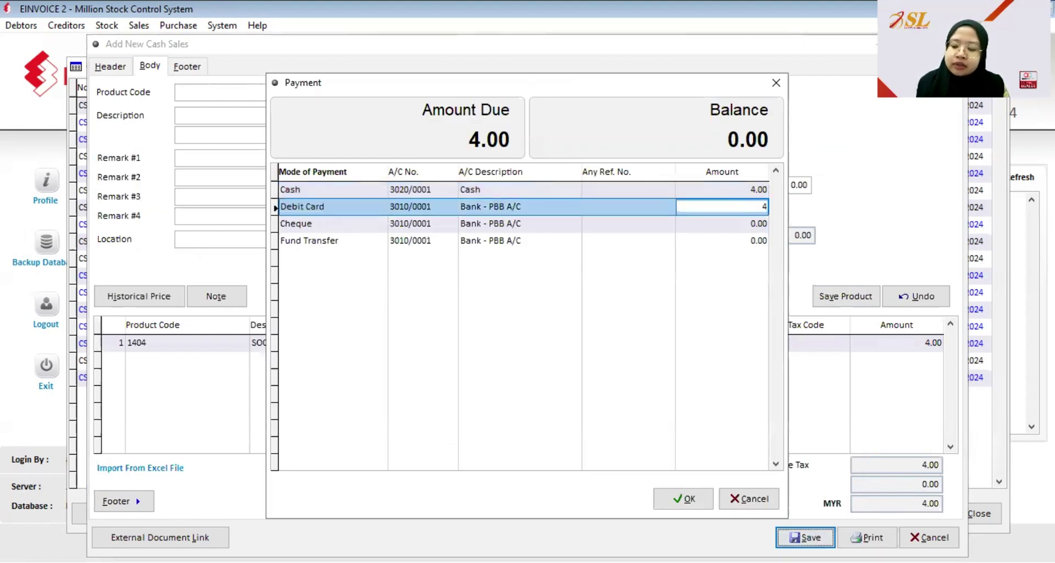
pyautogui.press('Return')
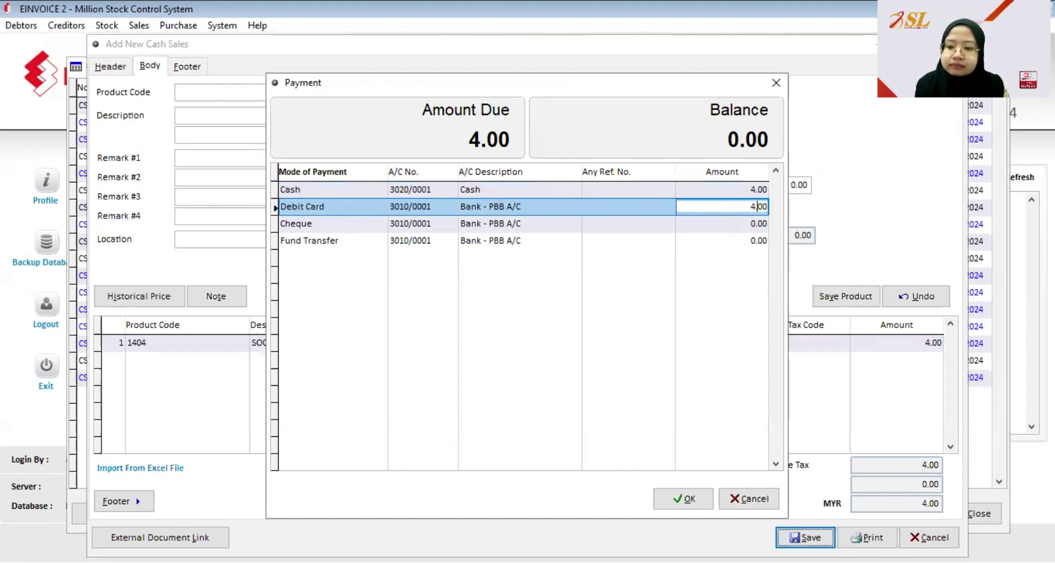
pyautogui.press('Up')
pyautogui.write('0')
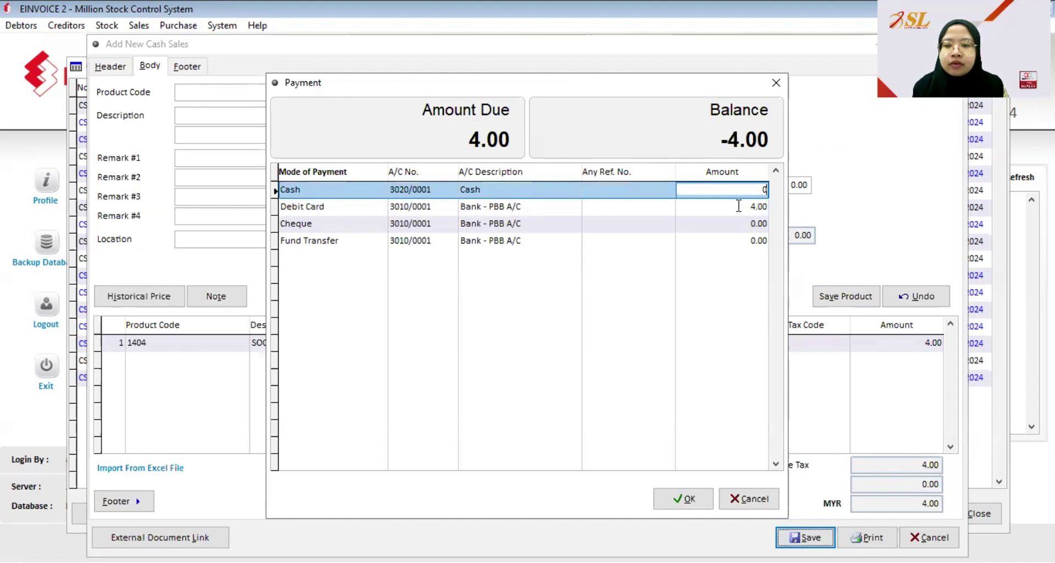
pyautogui.click(684, 498)
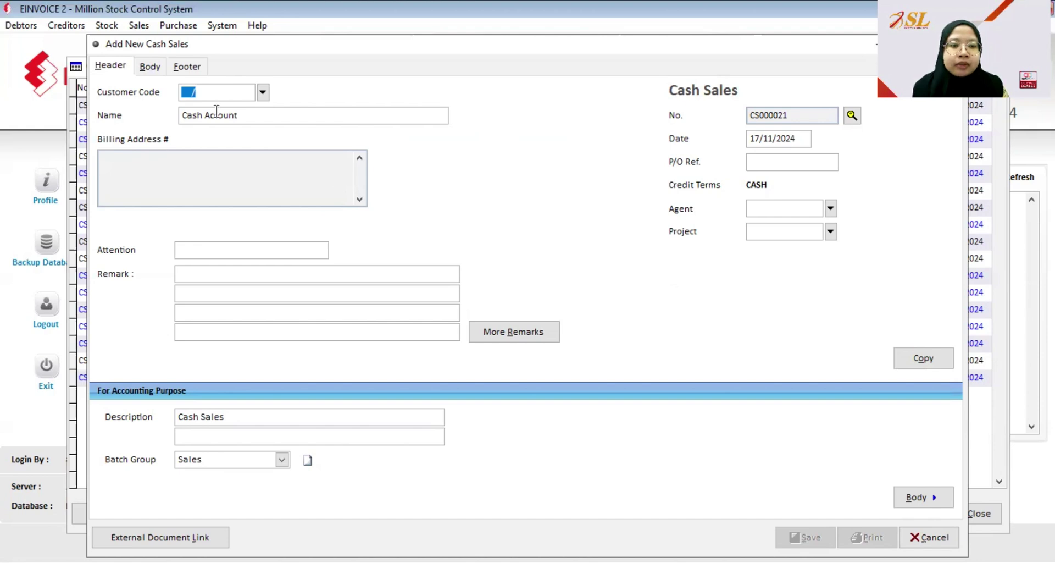
# - Add product 1403 MAGAZINE to cash sale CS000021 and save it
pyautogui.click(156, 67)
pyautogui.click(288, 92)
pyautogui.click(895, 514)
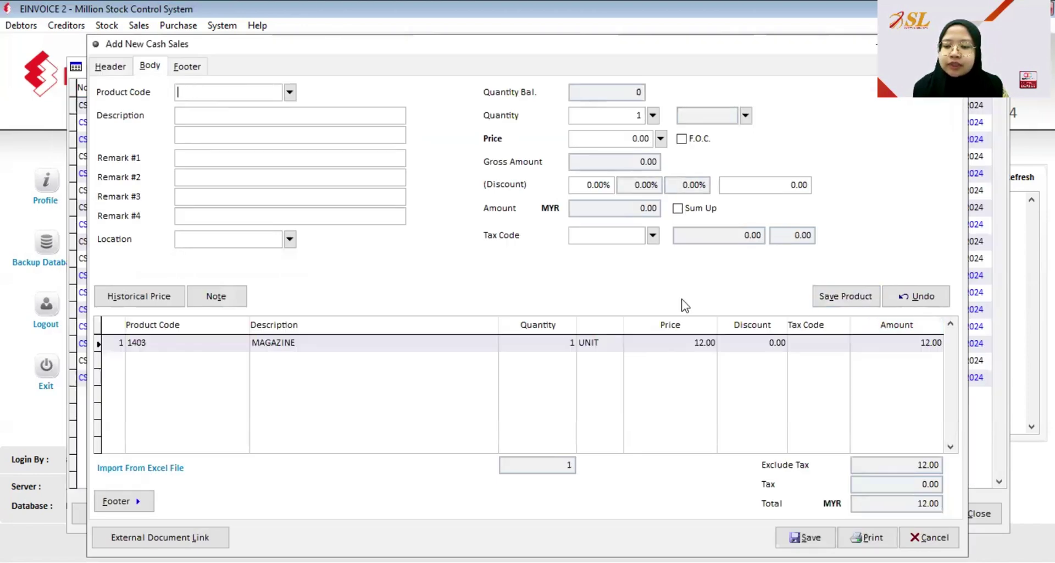
pyautogui.click(800, 536)
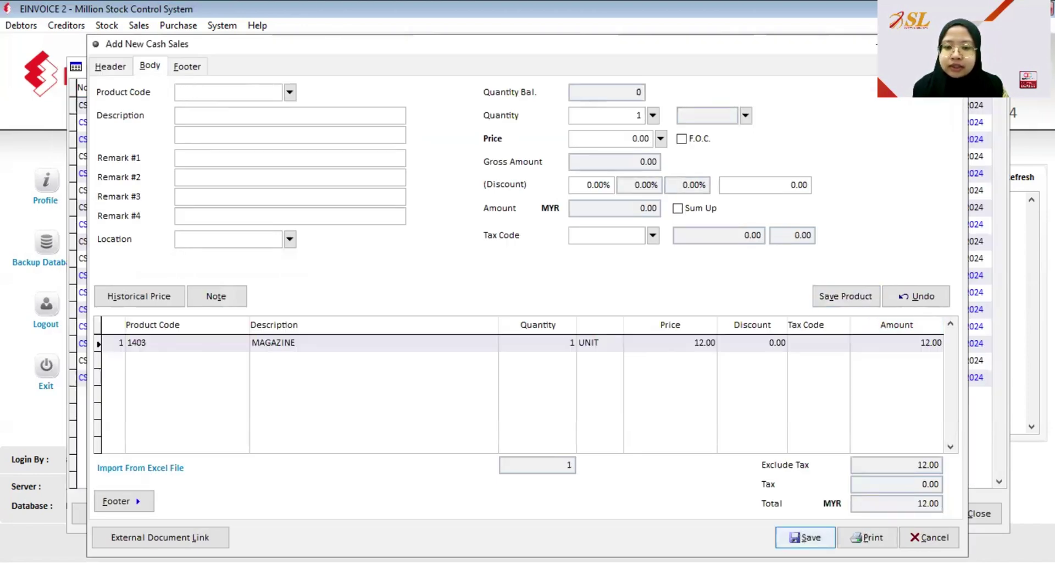
# - Pay the 12.00 by fund transfer, then close the new sale form and Cash Sales list
pyautogui.click(304, 242)
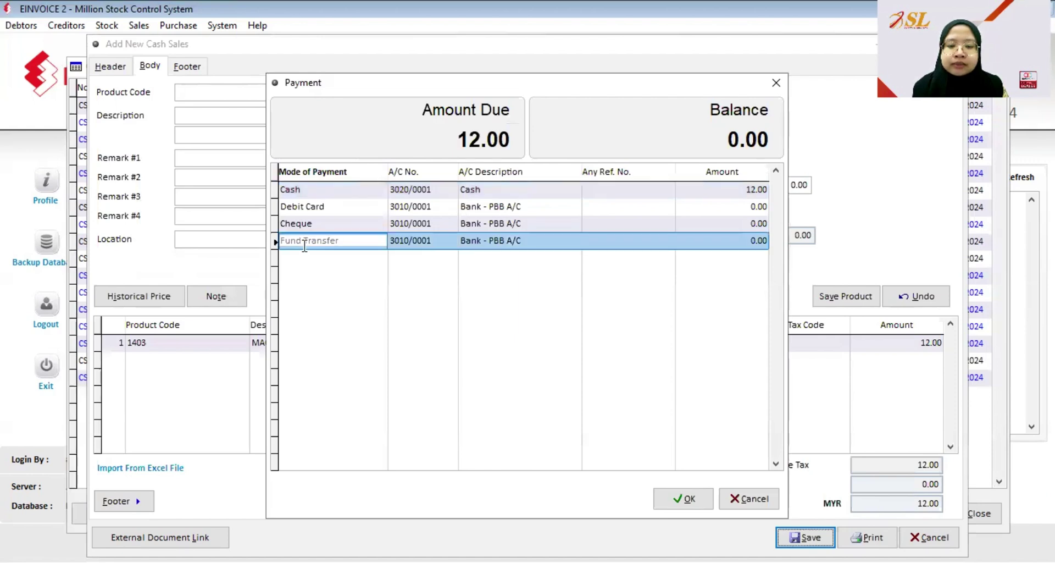
pyautogui.click(758, 241)
pyautogui.write('12')
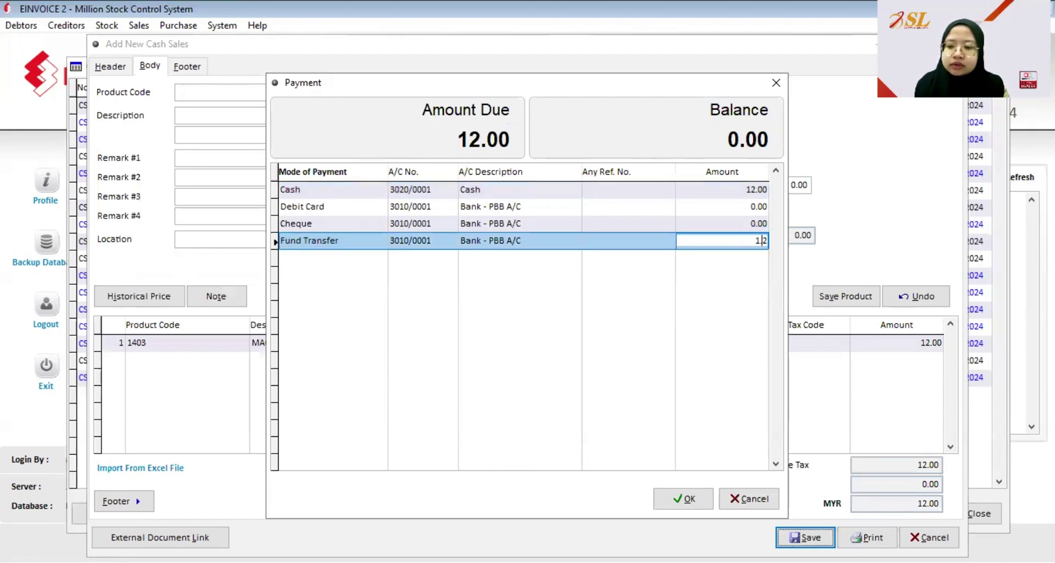
pyautogui.press('Return')
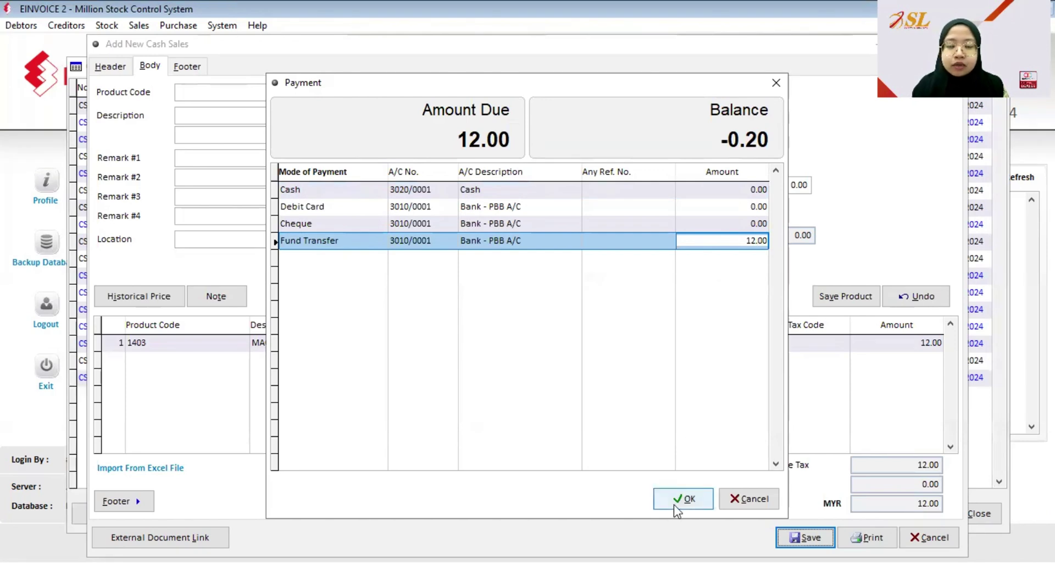
pyautogui.click(676, 502)
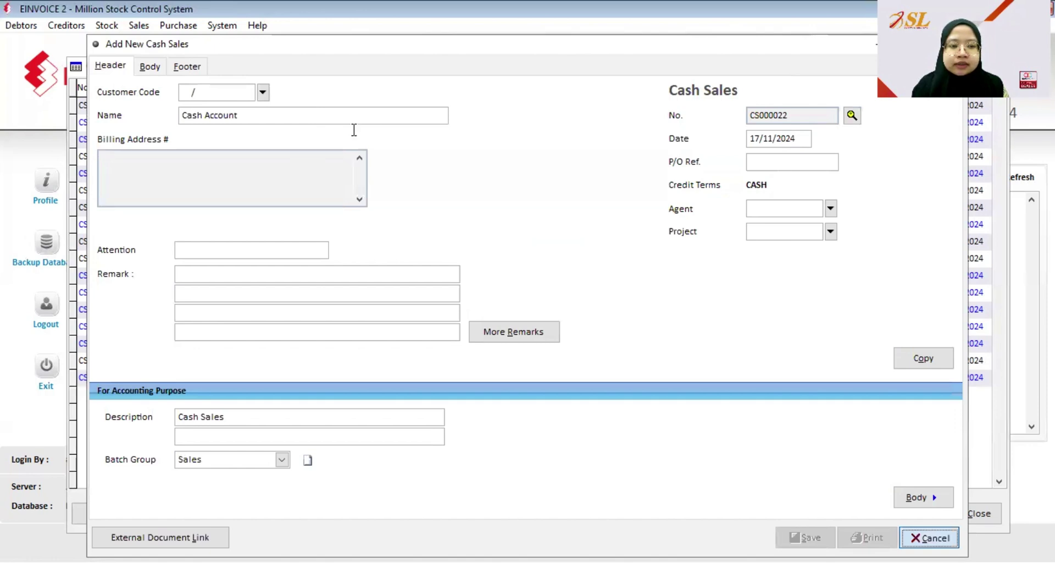
pyautogui.press('Escape')
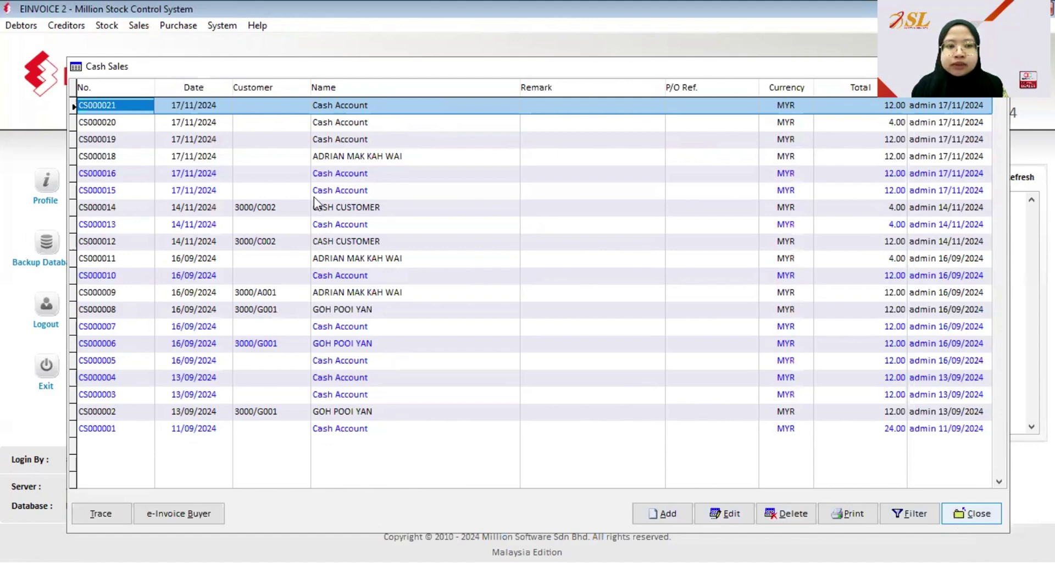
pyautogui.press('Escape')
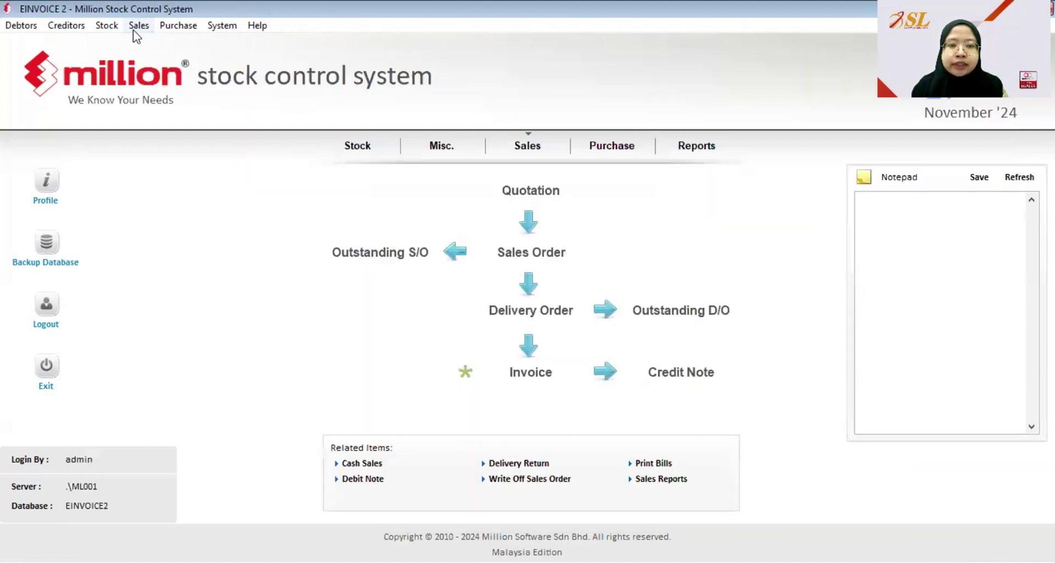
# - Open the '17. e-Invoice - Documents' report from Sales Reports
pyautogui.click(137, 28)
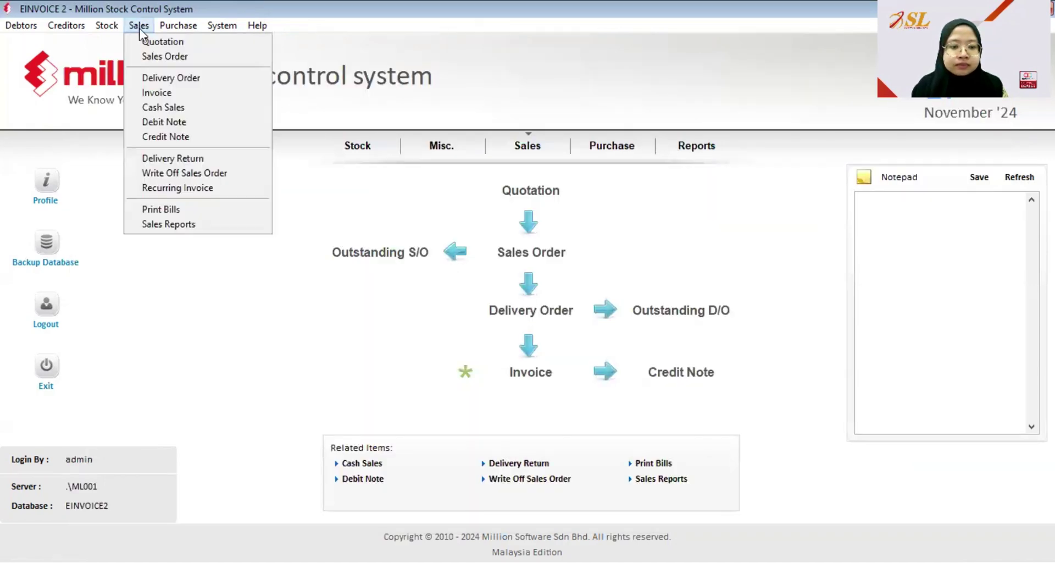
pyautogui.click(197, 225)
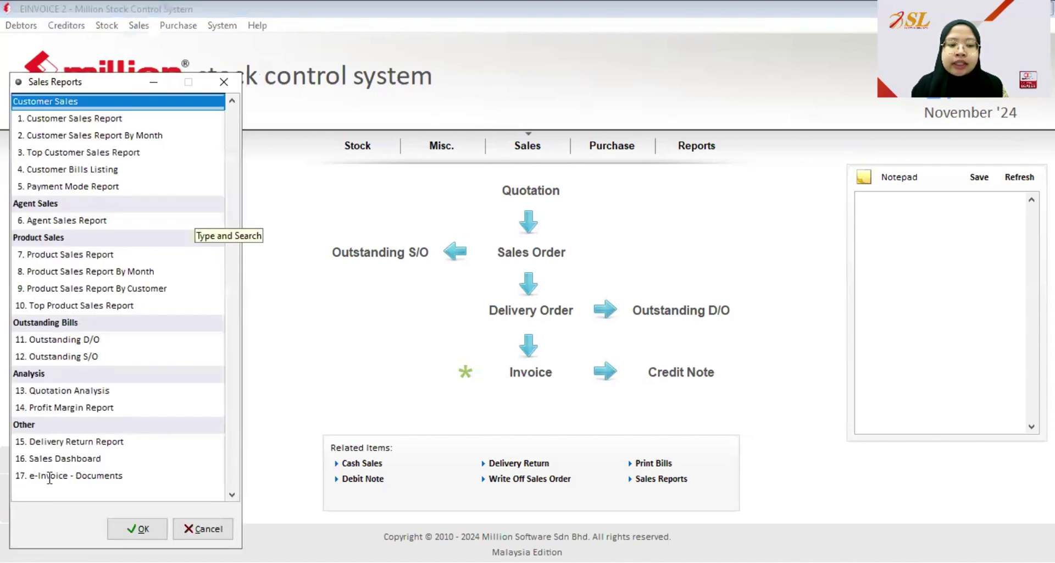
pyautogui.click(84, 481)
pyautogui.click(138, 528)
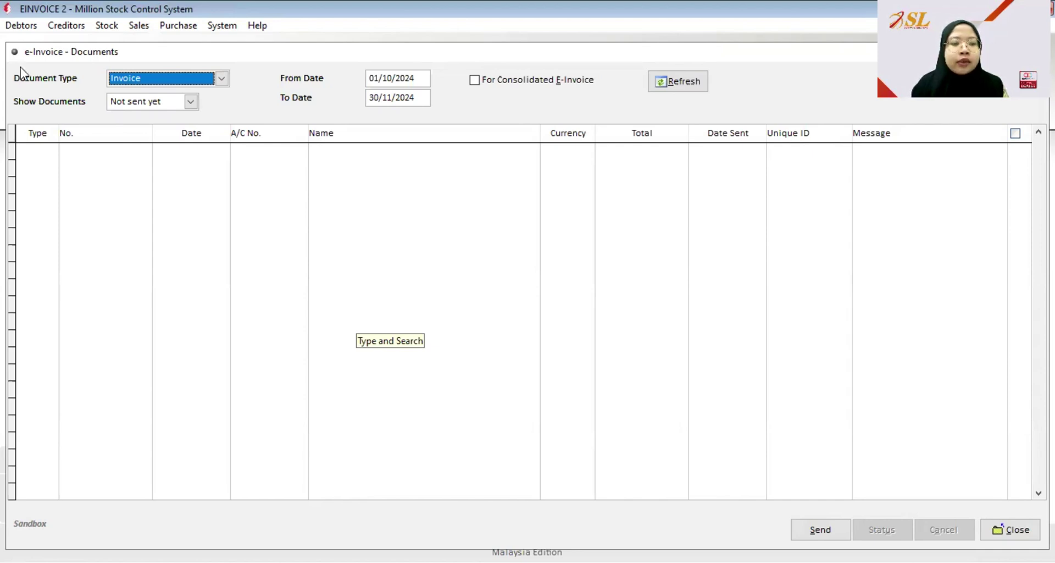
# - Filter to unsent consolidated Cash Sales from 01/11/2024 to 30/11/2024 and tick all three results
pyautogui.click(220, 79)
pyautogui.click(147, 131)
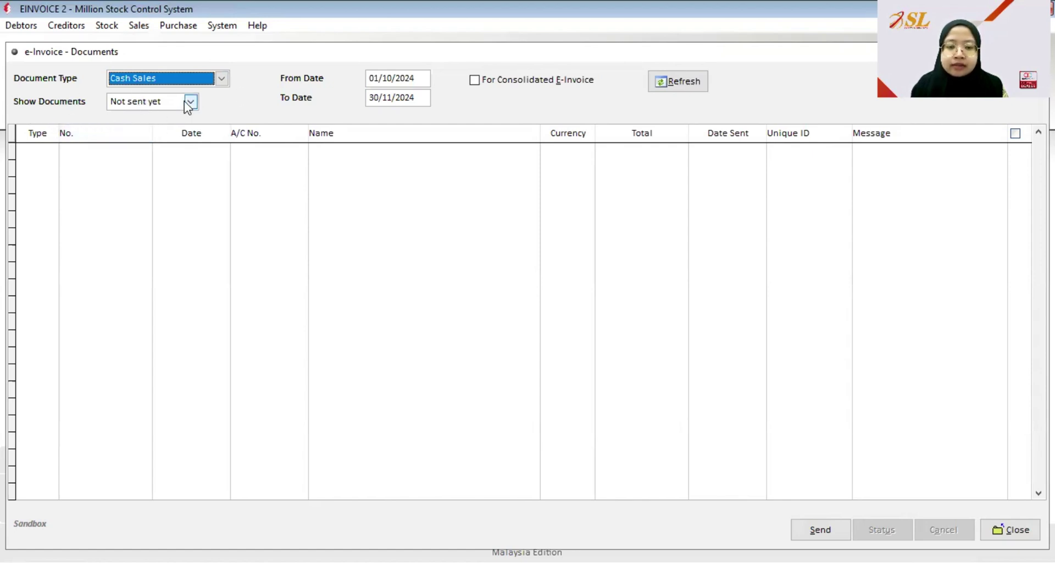
pyautogui.click(390, 80)
pyautogui.press('Down')
pyautogui.write('11')
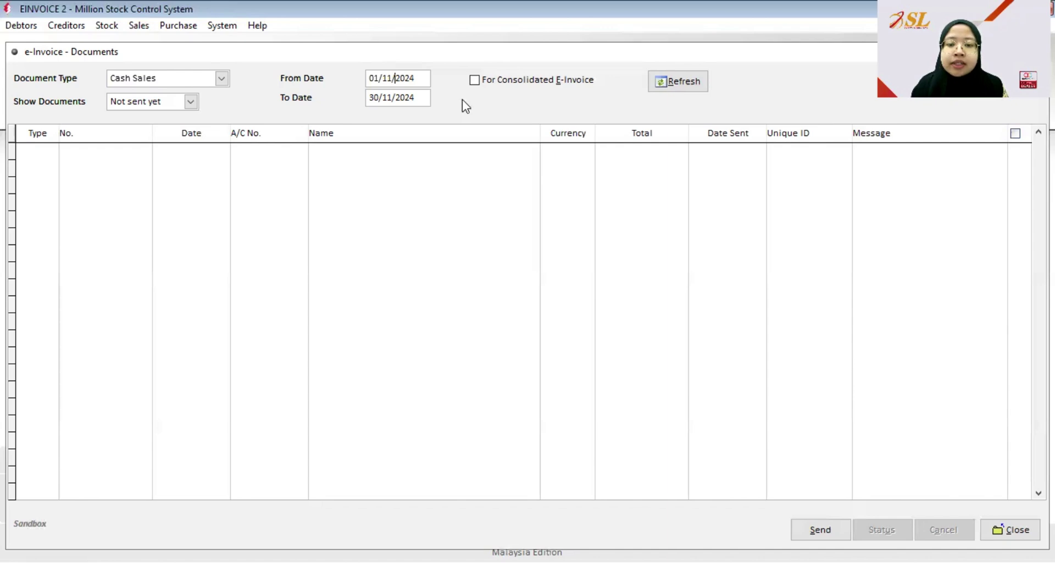
pyautogui.click(476, 83)
pyautogui.click(476, 82)
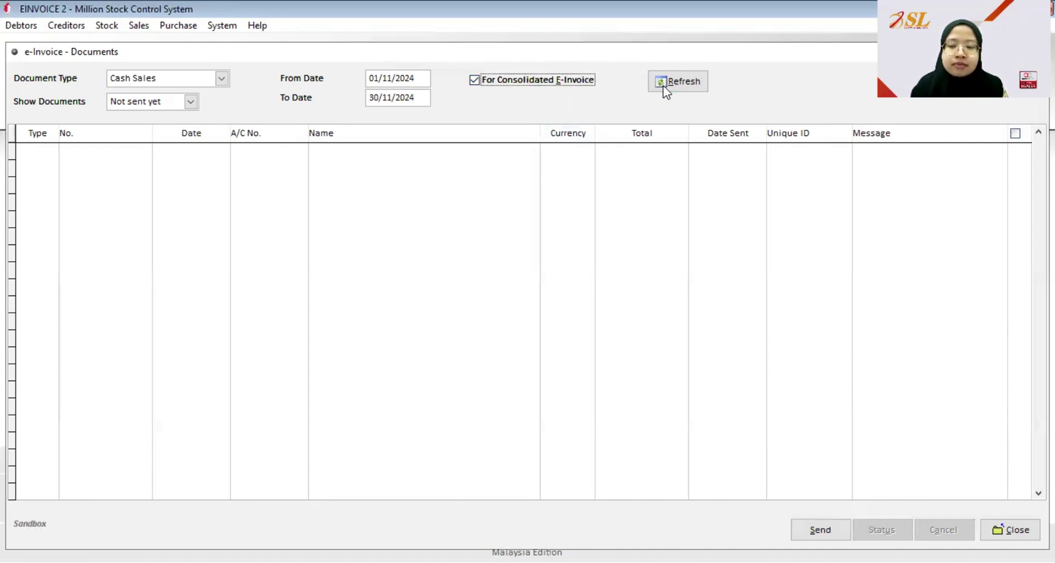
pyautogui.click(690, 88)
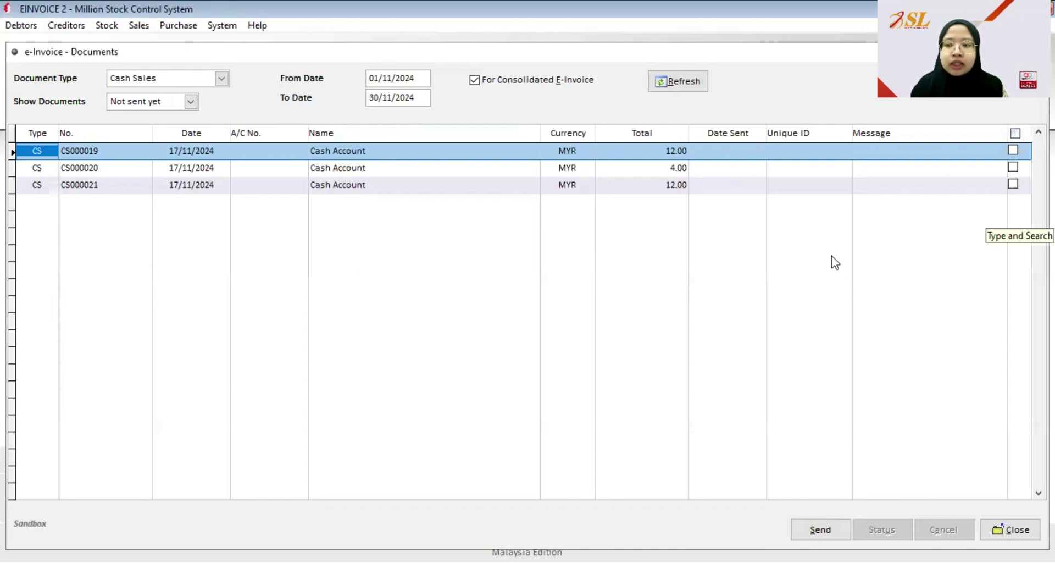
pyautogui.click(1015, 133)
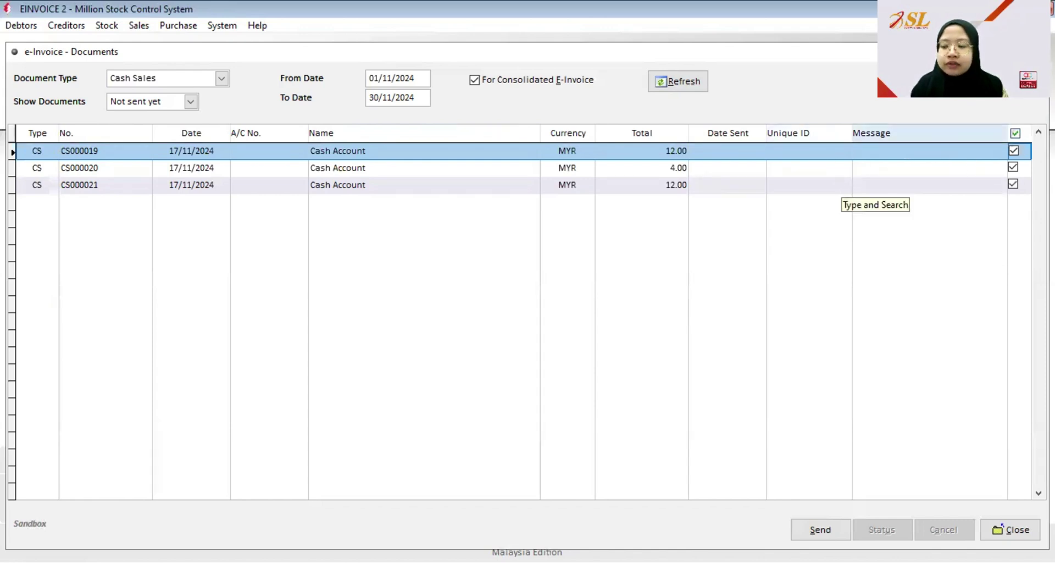
# - Send CS000019–CS000021 as e-invoices, then switch Show Documents to Sent
pyautogui.click(807, 527)
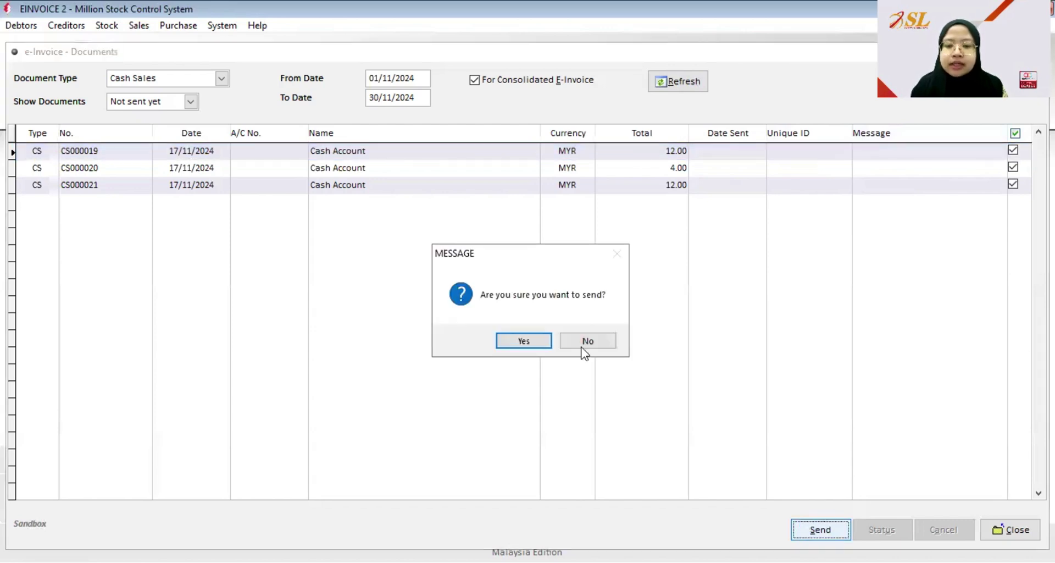
pyautogui.click(509, 342)
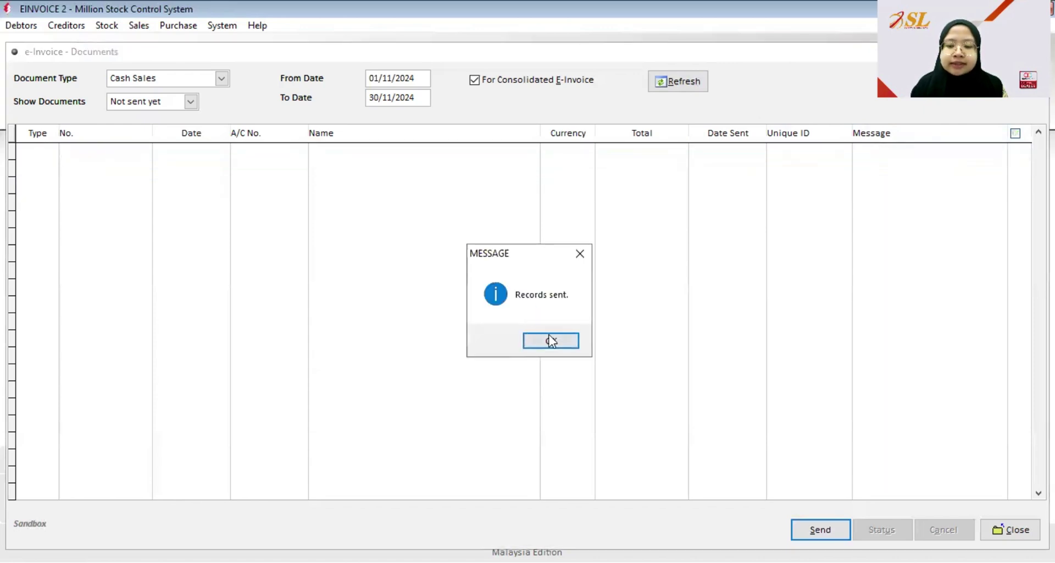
pyautogui.click(551, 339)
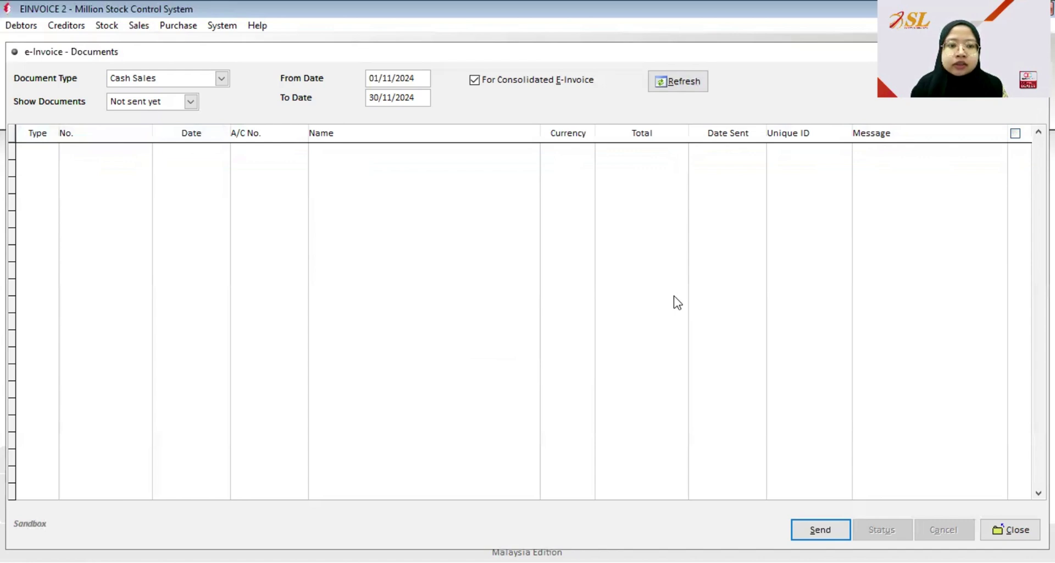
pyautogui.click(191, 102)
pyautogui.click(156, 141)
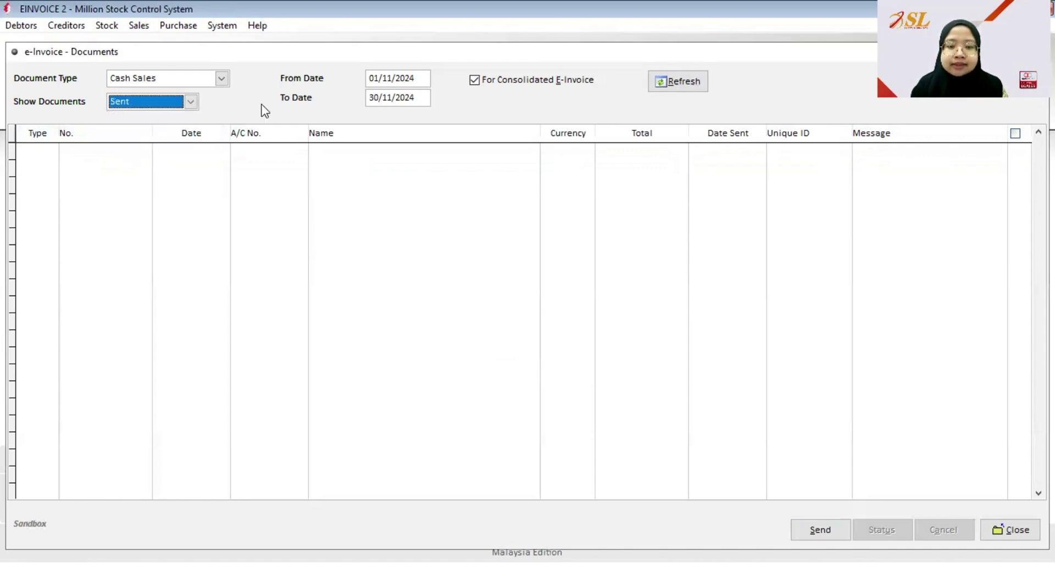
# - Run a validation status check on sent cash sales CS000019, CS000020 and CS000021, then refresh the list
pyautogui.click(675, 79)
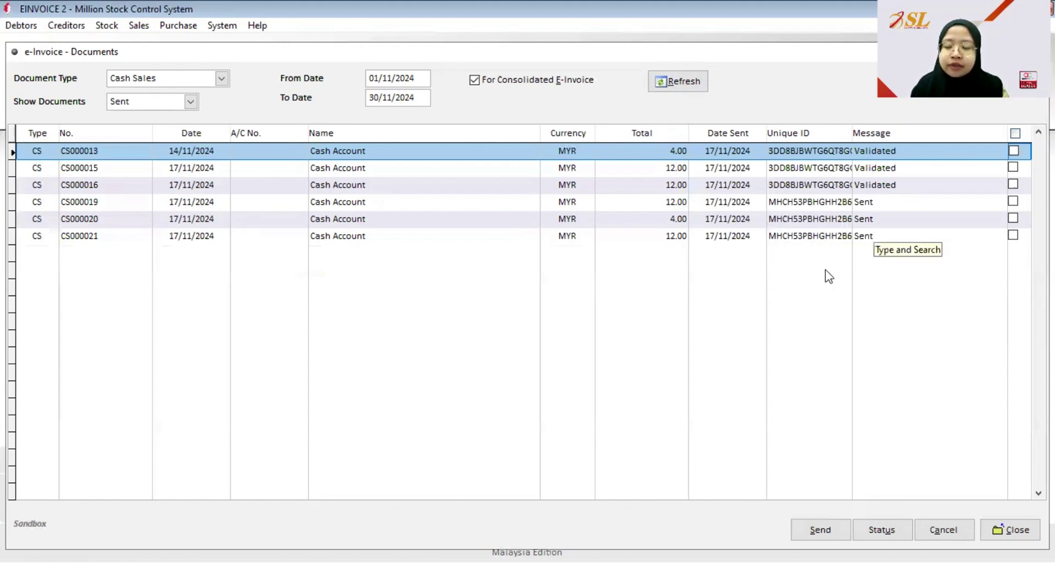
pyautogui.click(1014, 201)
pyautogui.click(1013, 218)
pyautogui.click(1013, 235)
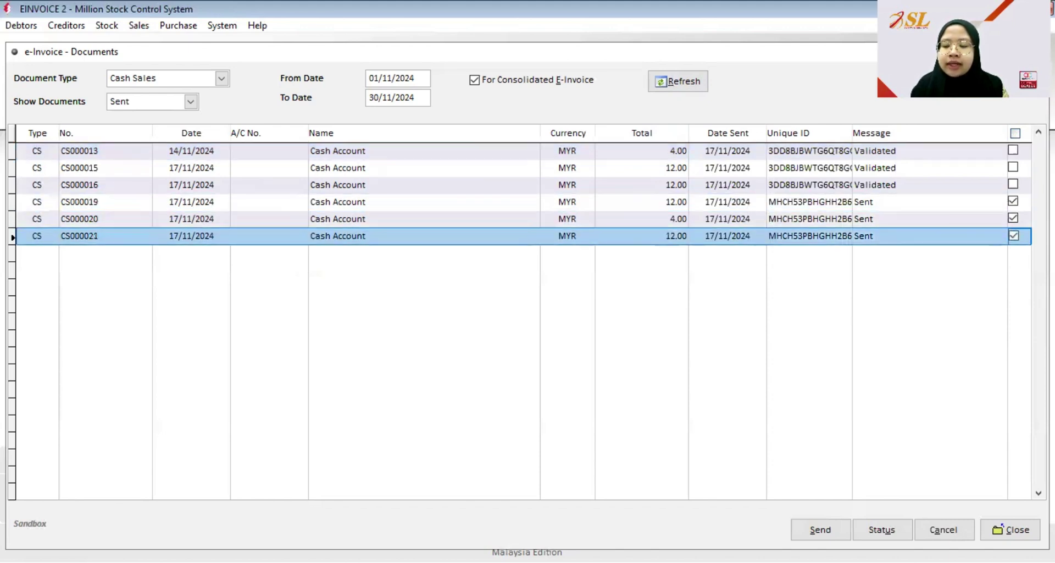
pyautogui.click(881, 531)
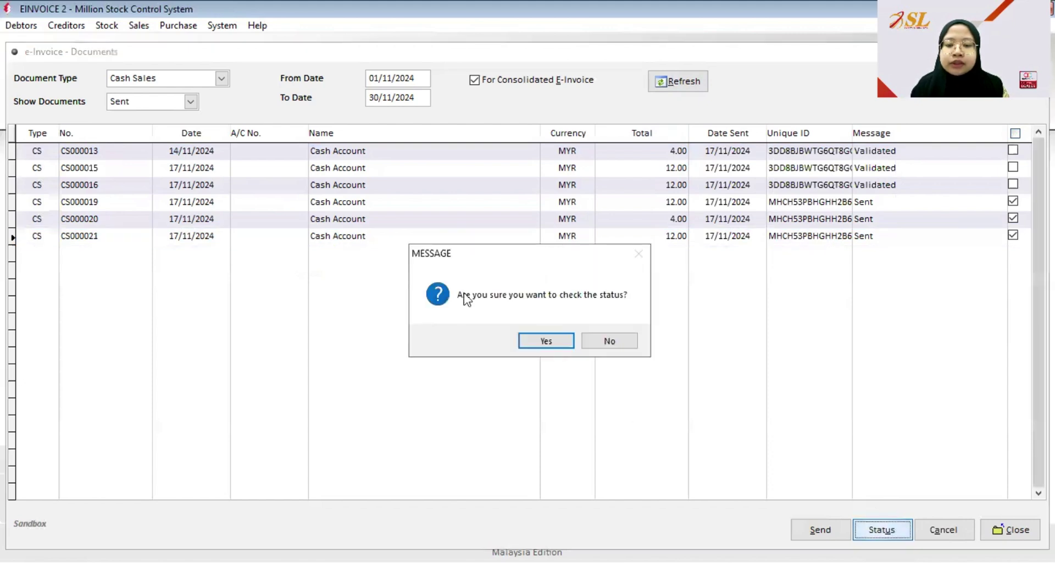
pyautogui.click(567, 349)
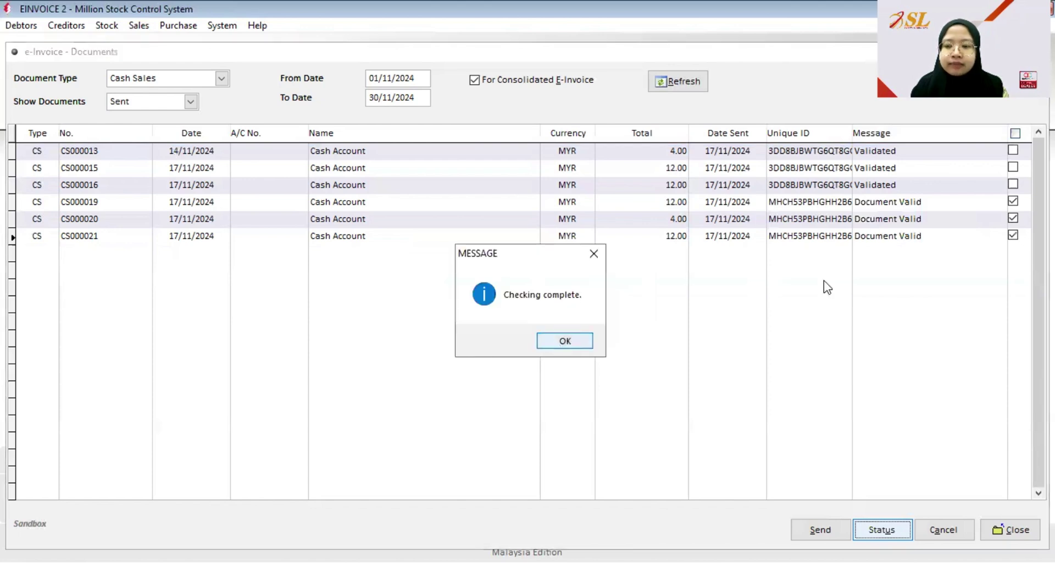
pyautogui.press('Return')
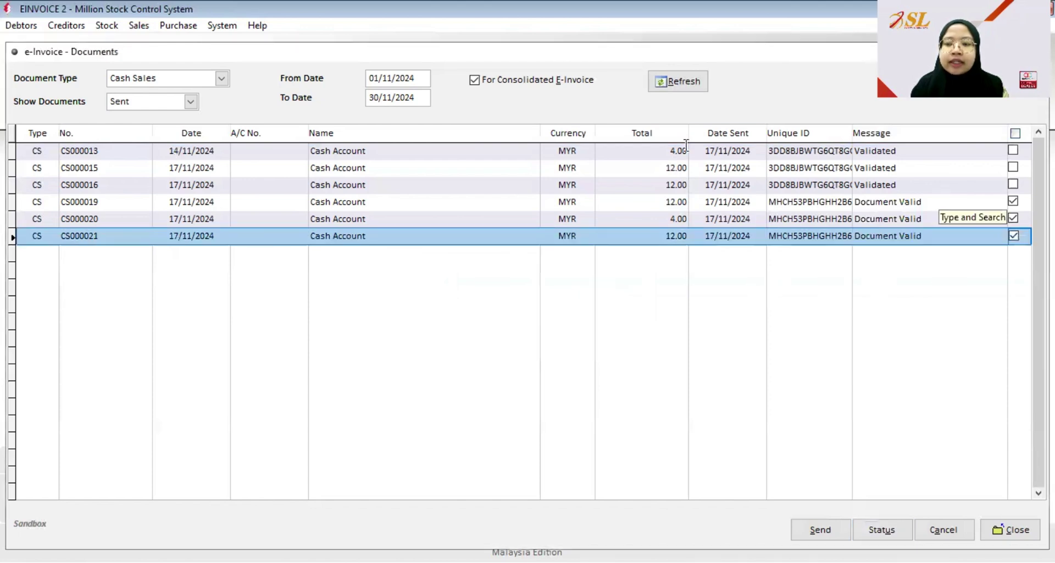
pyautogui.click(672, 86)
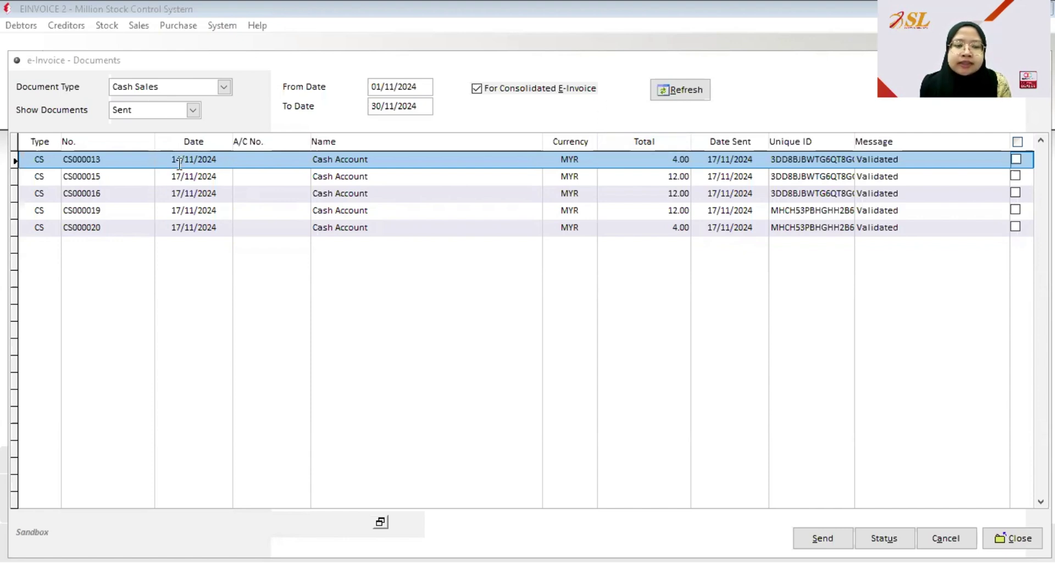
# - Tick cash sale CS000013 in the Sent list for cancellation
pyautogui.click(1017, 160)
# - Cancel e-invoice CS000013 with reason 'Wrong invoice detail' and confirm the update
pyautogui.click(941, 536)
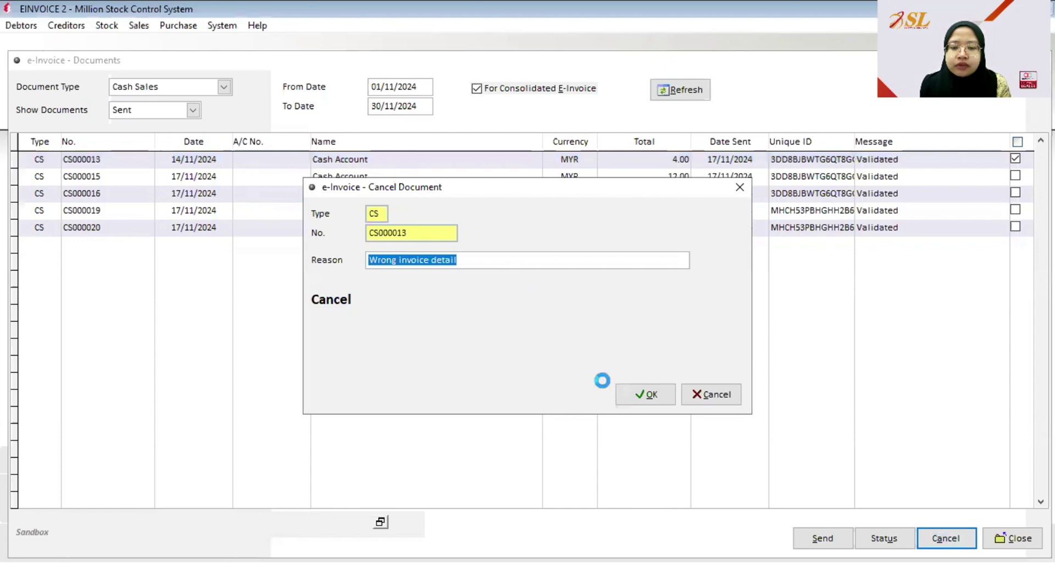
pyautogui.click(636, 395)
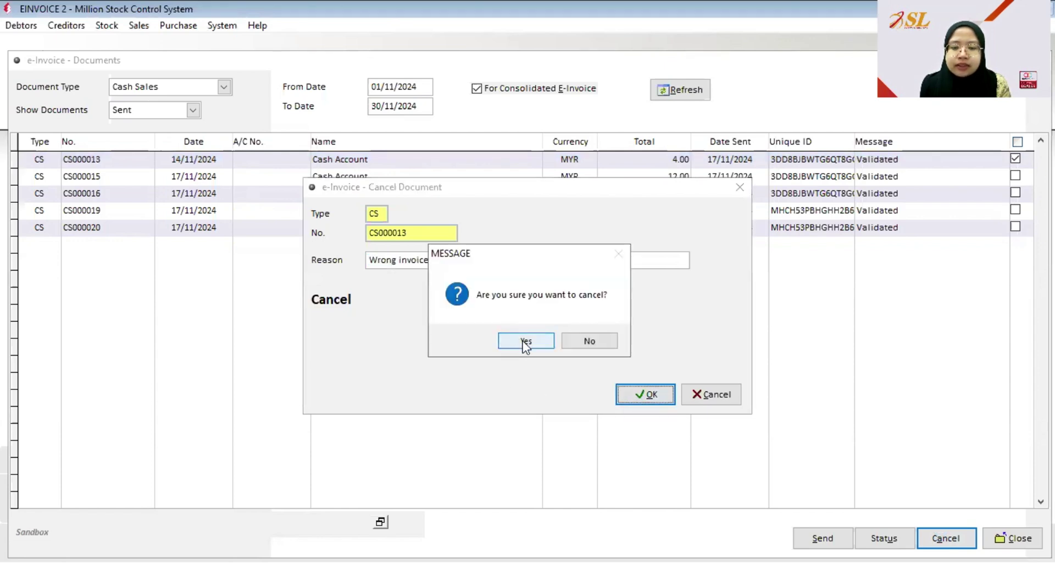
pyautogui.click(525, 341)
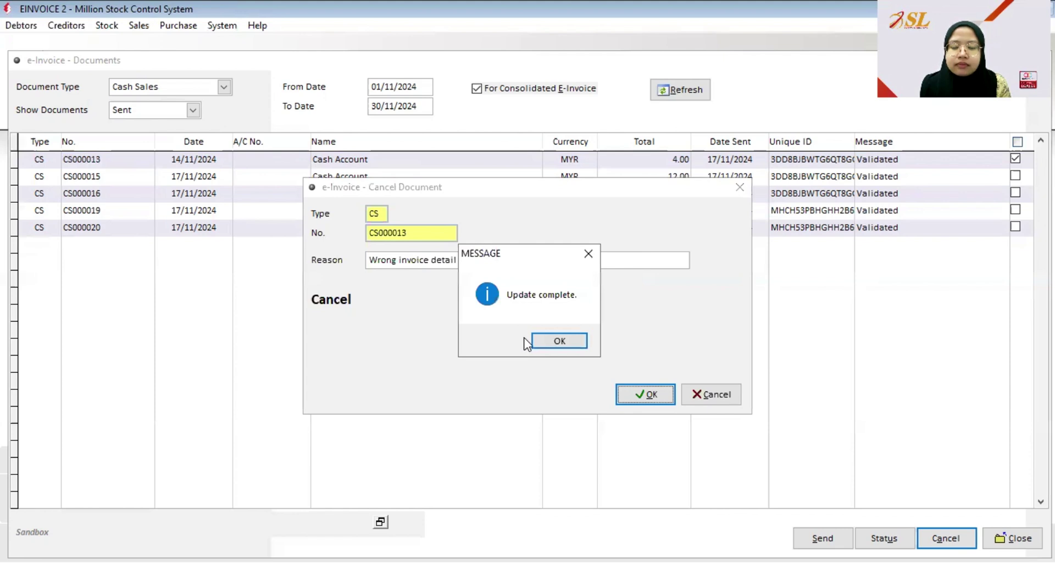
pyautogui.click(544, 341)
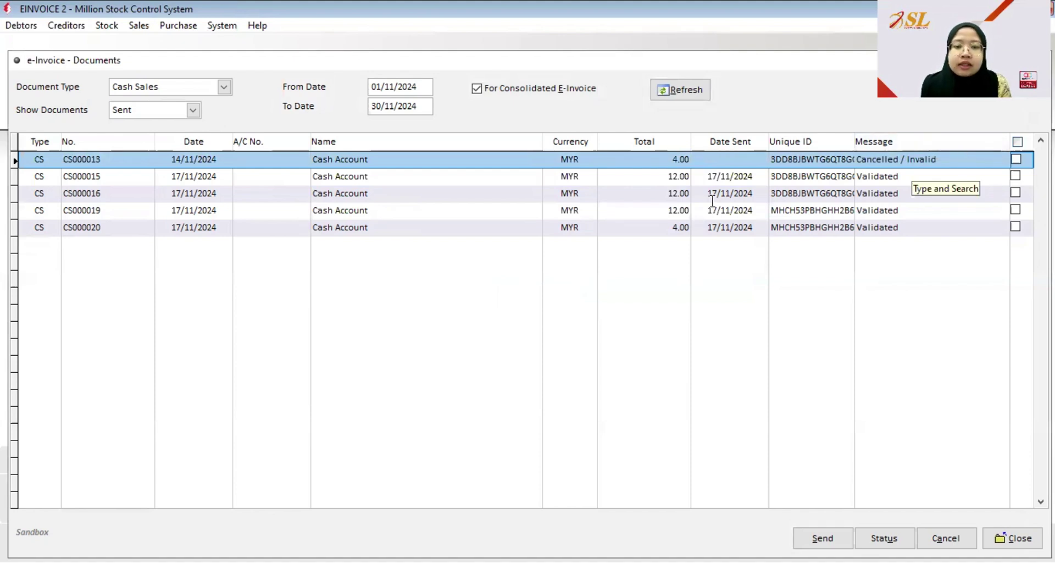
pyautogui.click(389, 88)
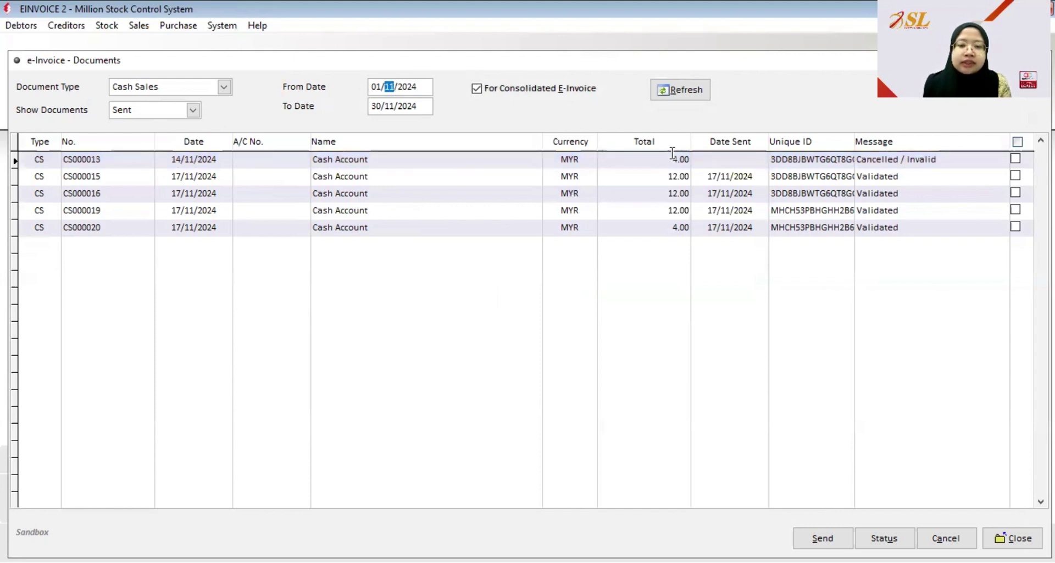
# - List documents from 01/09/2024 and try cancelling CS000010, refused as over 72 hours, then close the window
pyautogui.write('9')
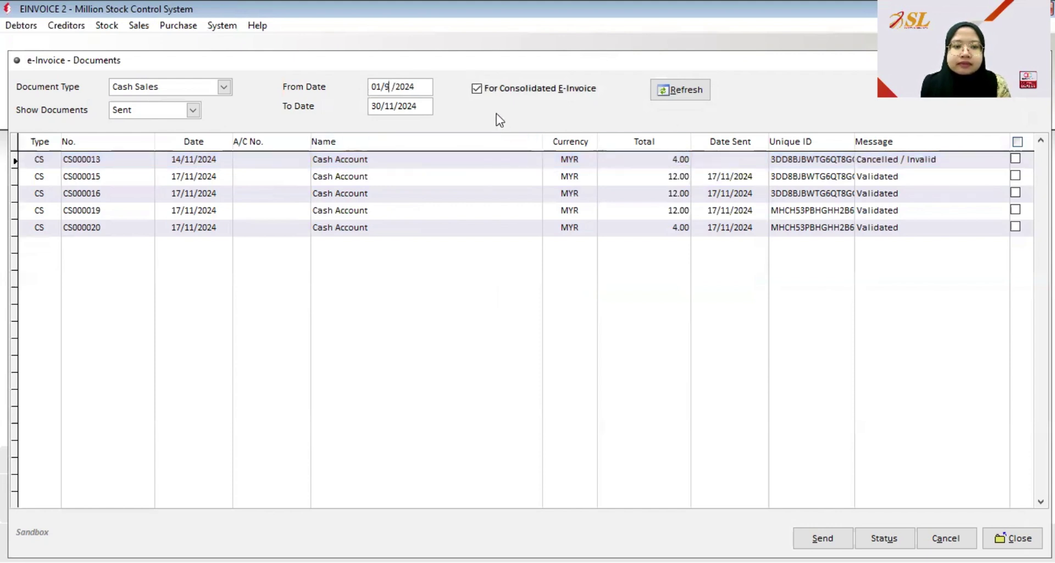
pyautogui.click(688, 97)
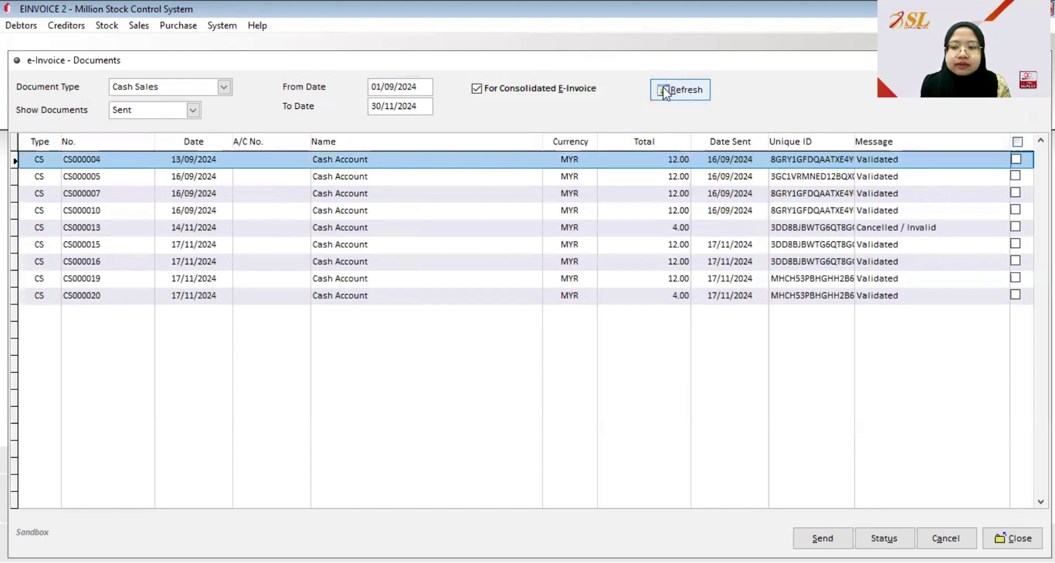
pyautogui.click(252, 210)
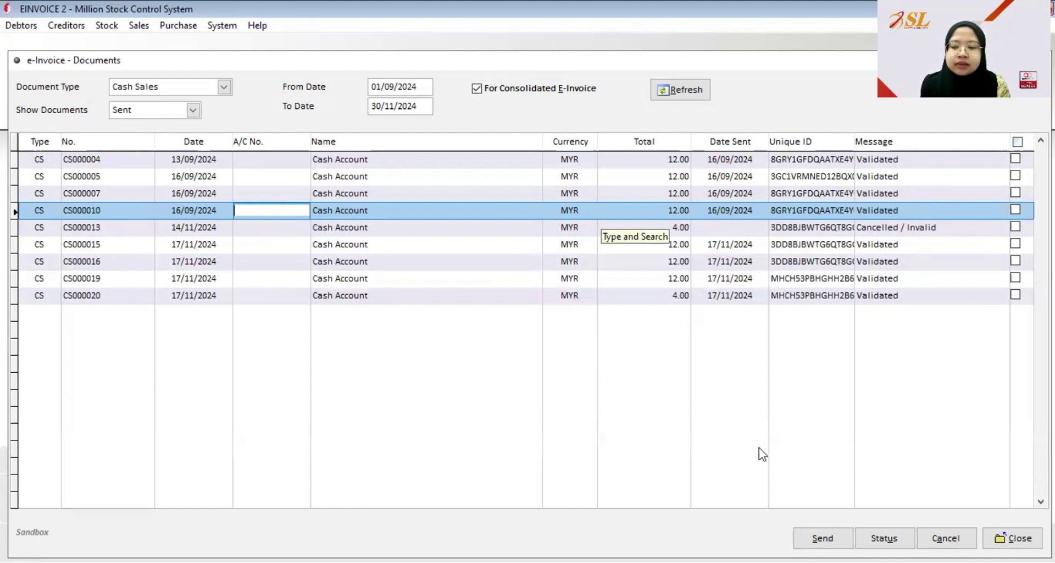
pyautogui.click(1016, 209)
pyautogui.click(940, 536)
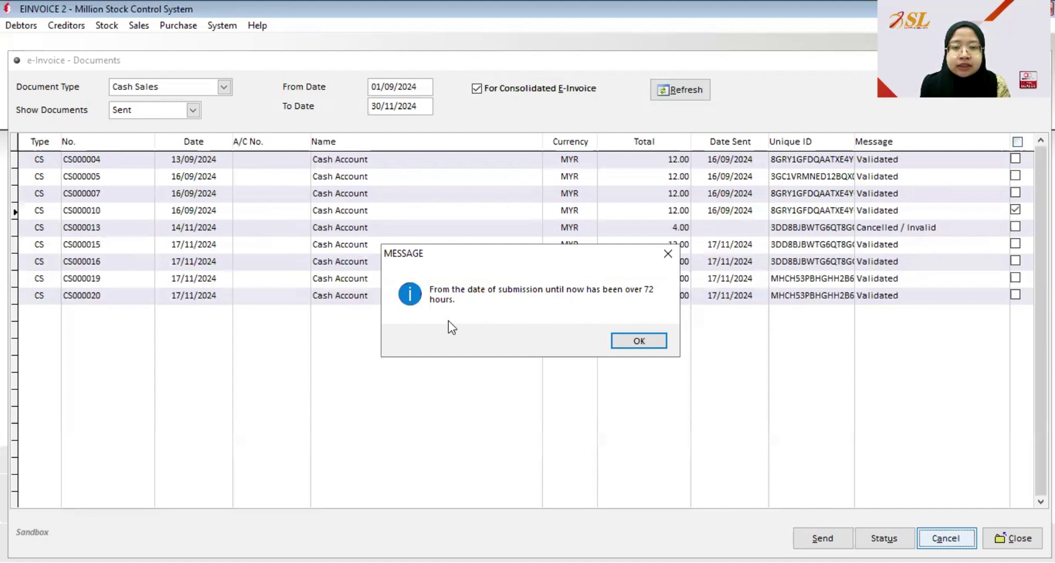
pyautogui.click(619, 344)
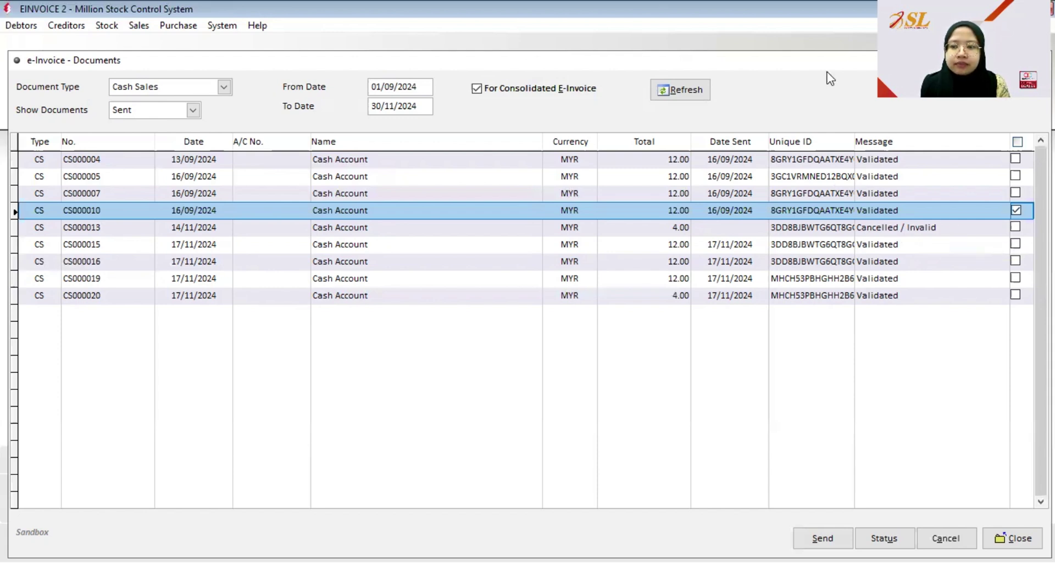
pyautogui.moveTo(830, 60); pyautogui.dragTo(669, 101)
pyautogui.click(872, 103)
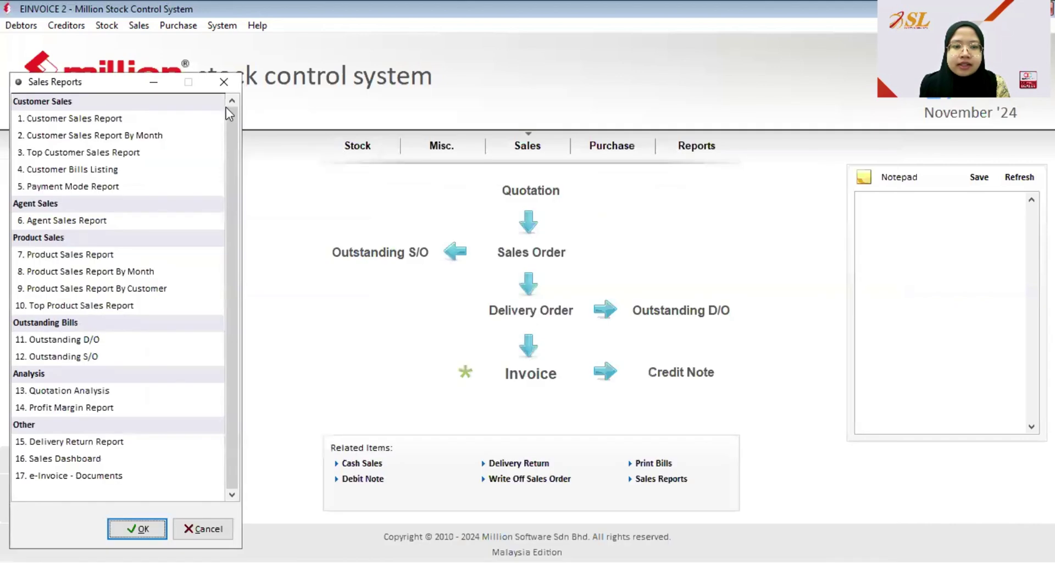
# - Open the Cash Sales list and start a new cash sale
pyautogui.click(229, 76)
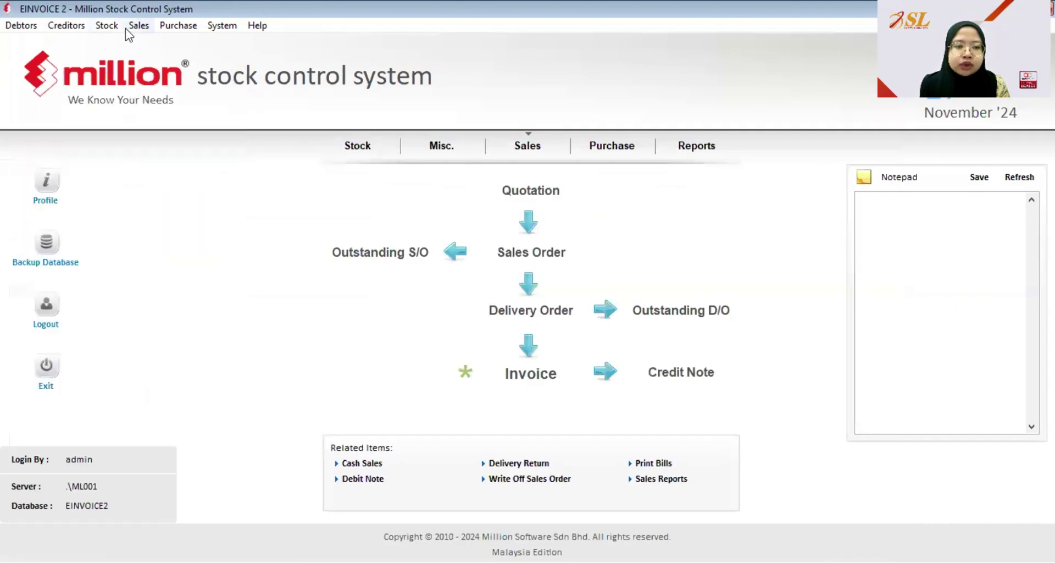
pyautogui.click(139, 28)
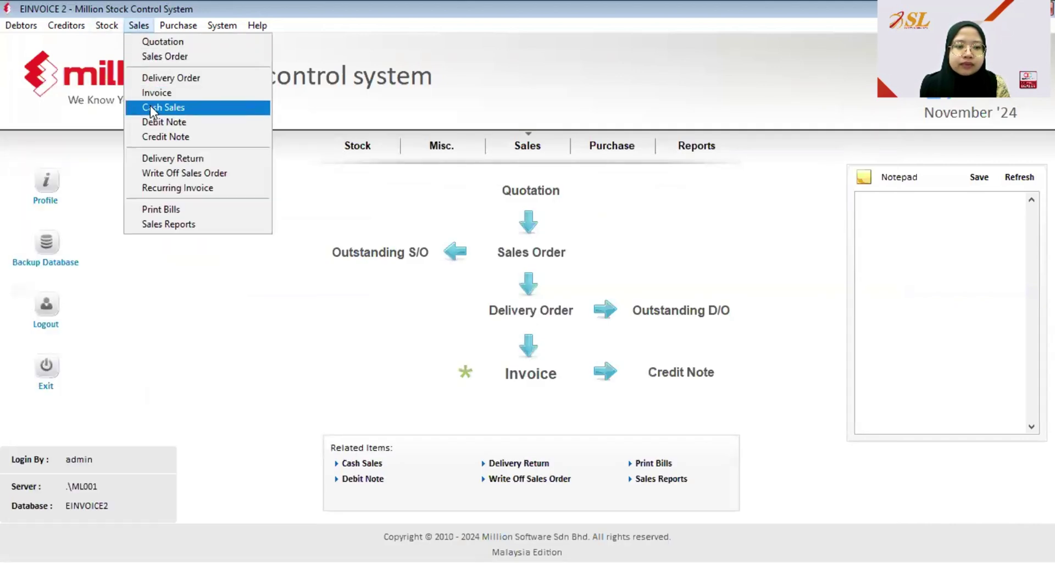
pyautogui.click(151, 108)
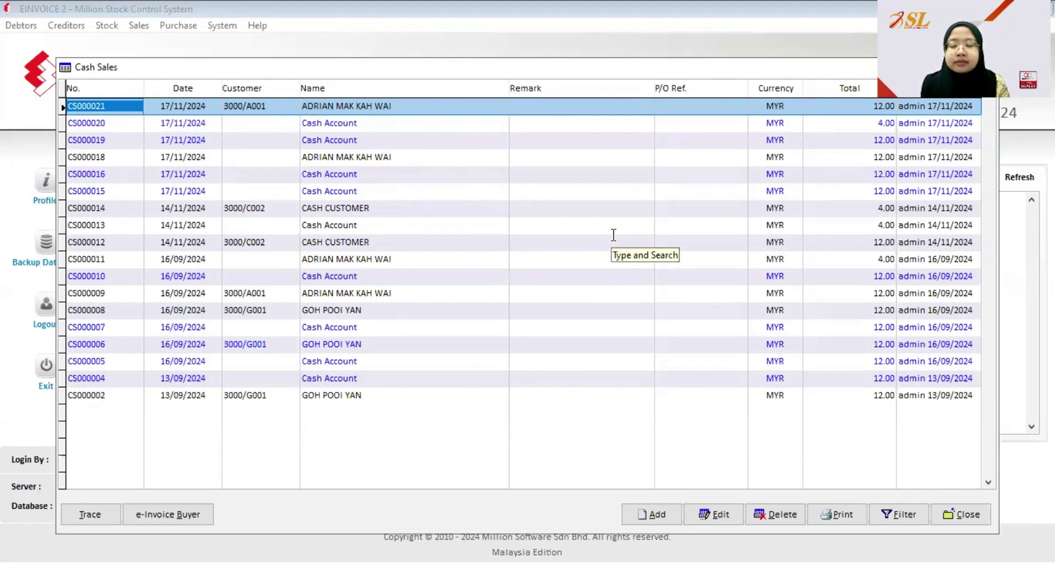
pyautogui.click(654, 519)
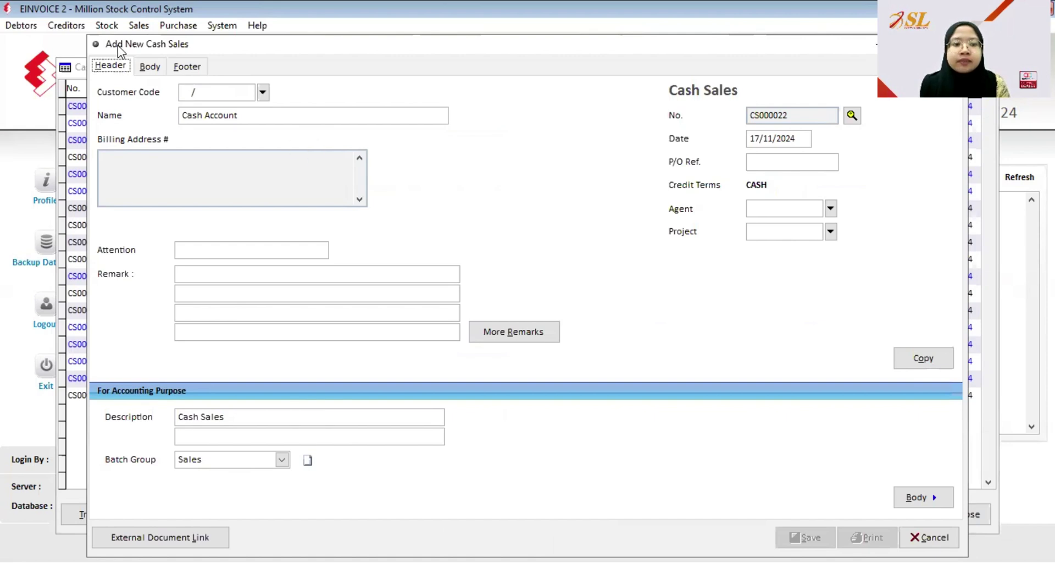
# - Add MAGAZINE product 1403 and save the sale with full 12.00 cash payment
pyautogui.click(151, 66)
pyautogui.click(292, 91)
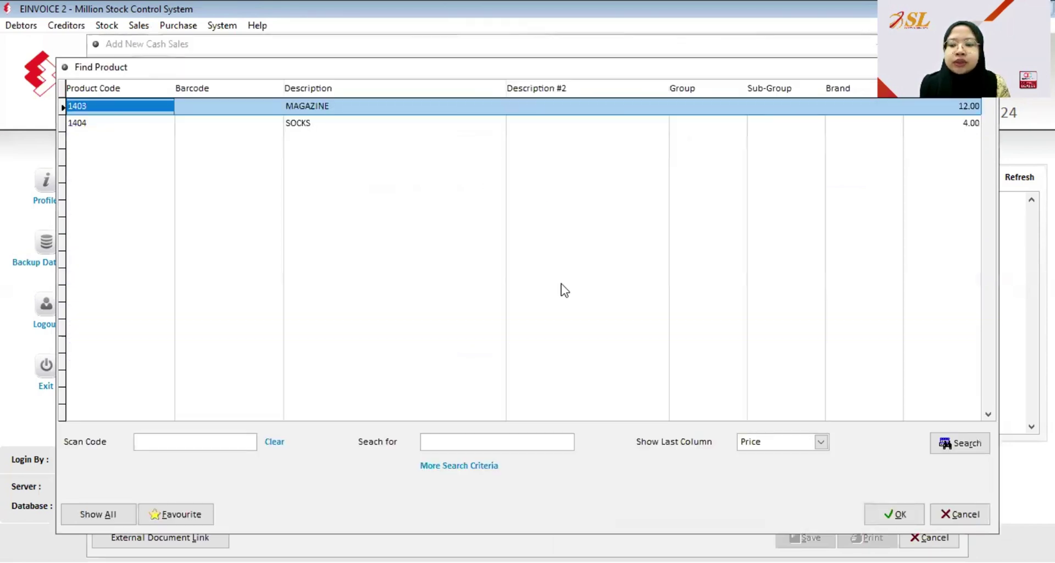
pyautogui.click(902, 515)
pyautogui.click(849, 291)
pyautogui.click(806, 537)
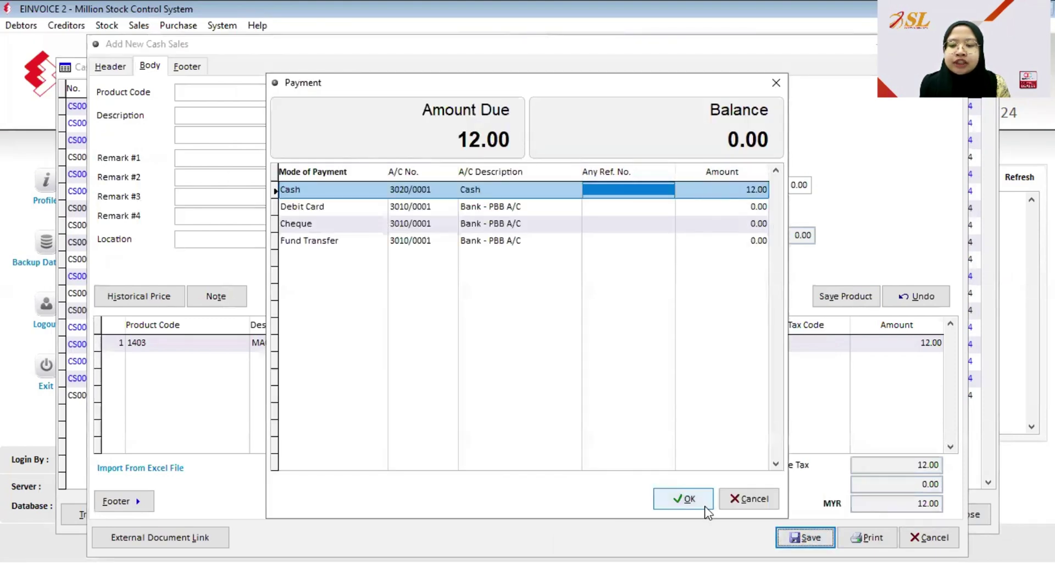
pyautogui.click(698, 503)
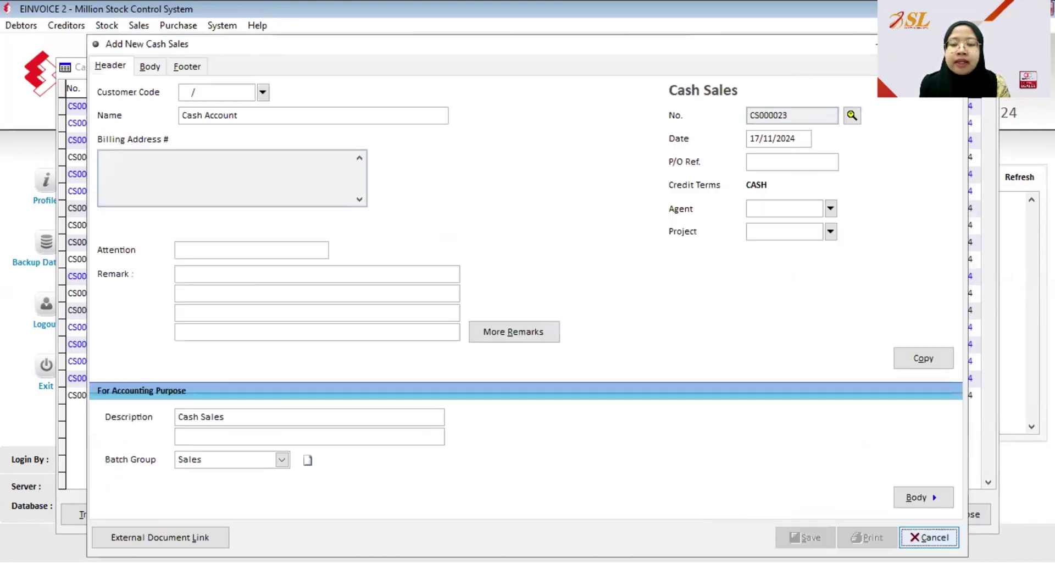
pyautogui.press('Escape')
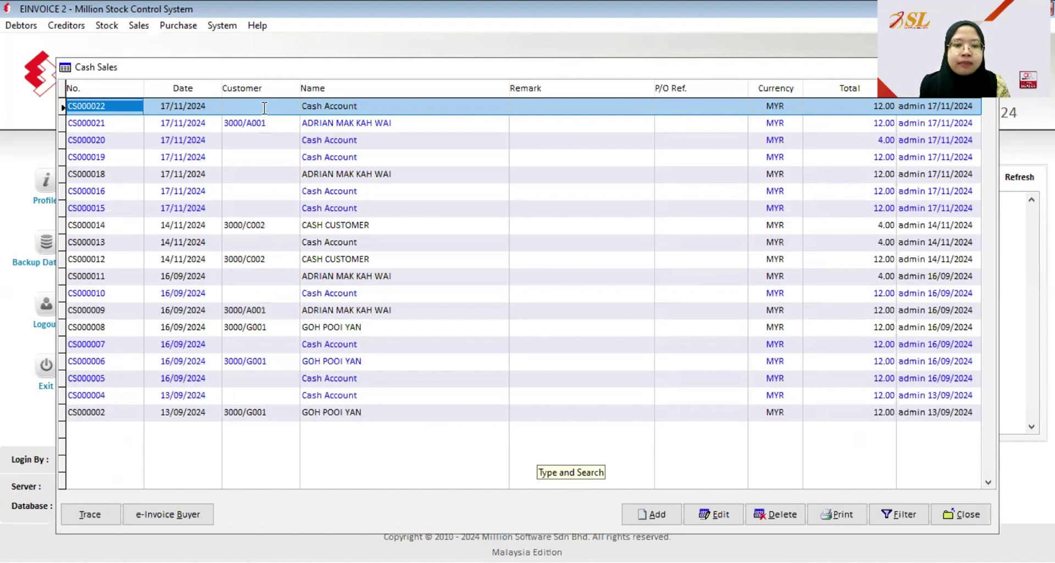
# - Open CS000022's e-Invoice buyer details and set the Business Reg. No. type to NRIC
pyautogui.click(174, 515)
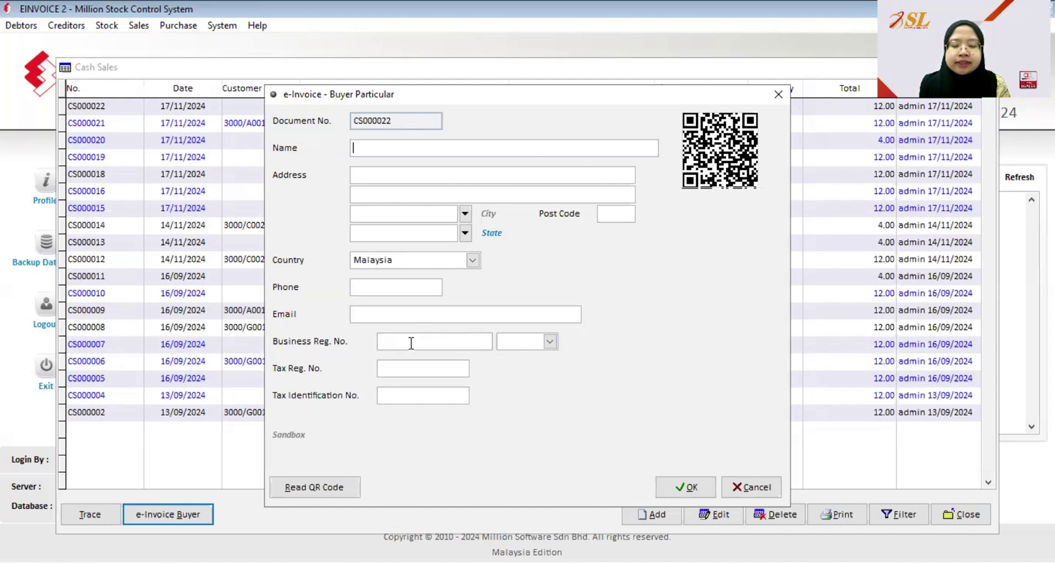
pyautogui.click(544, 340)
pyautogui.click(527, 369)
pyautogui.click(550, 341)
pyautogui.click(536, 381)
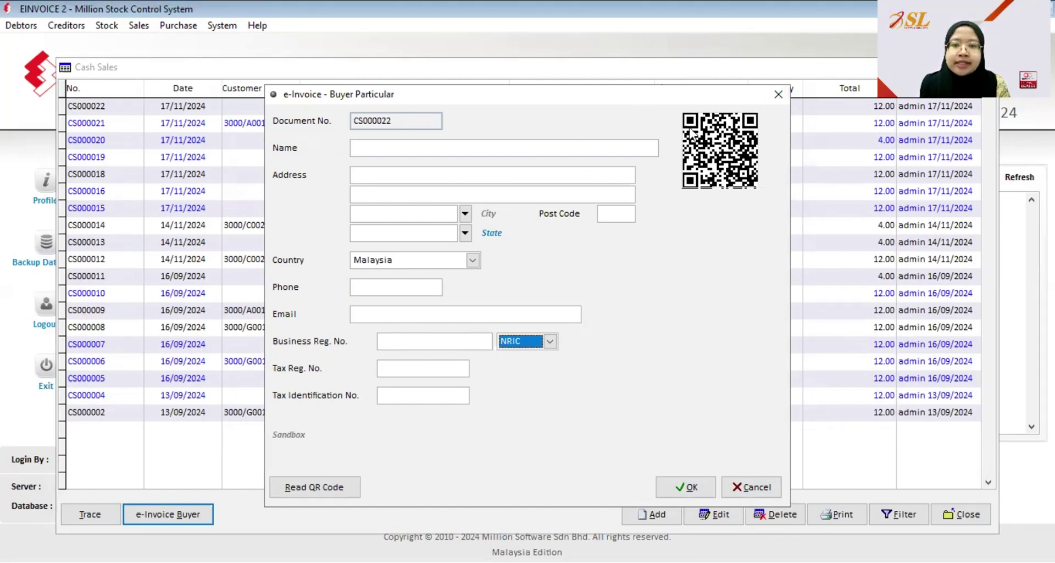
pyautogui.moveTo(732, 130)
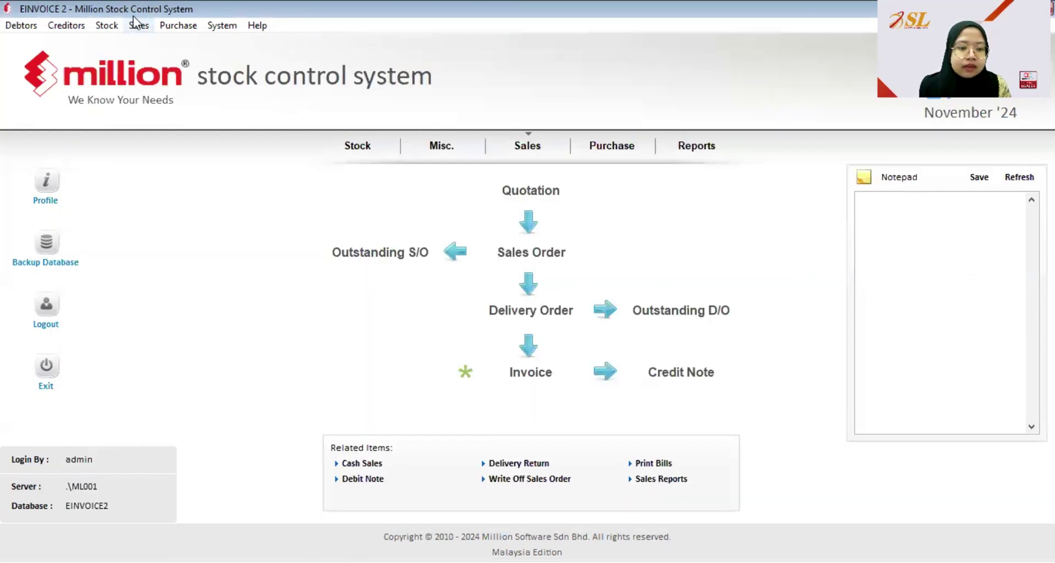
# - Open the 17. e-Invoice - Documents report listing unsent Cash Sales documents
pyautogui.click(135, 29)
pyautogui.click(172, 224)
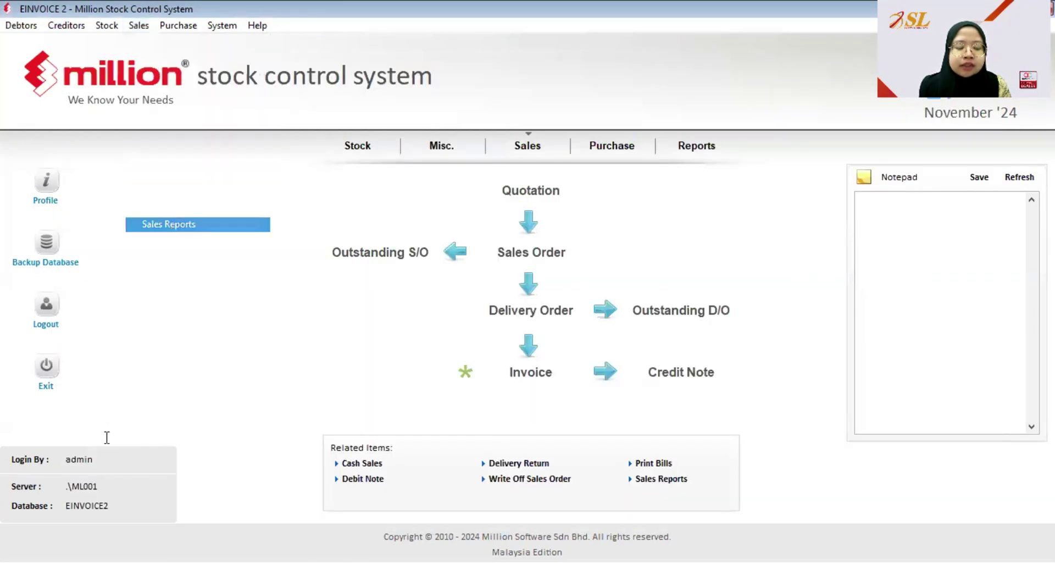
pyautogui.click(102, 476)
pyautogui.click(138, 527)
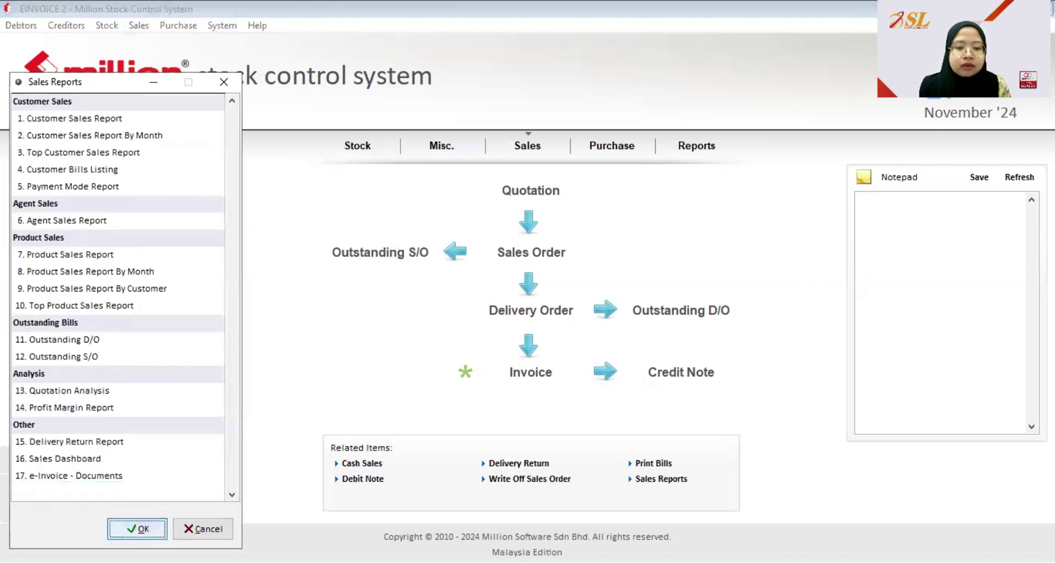
pyautogui.click(222, 78)
pyautogui.click(167, 132)
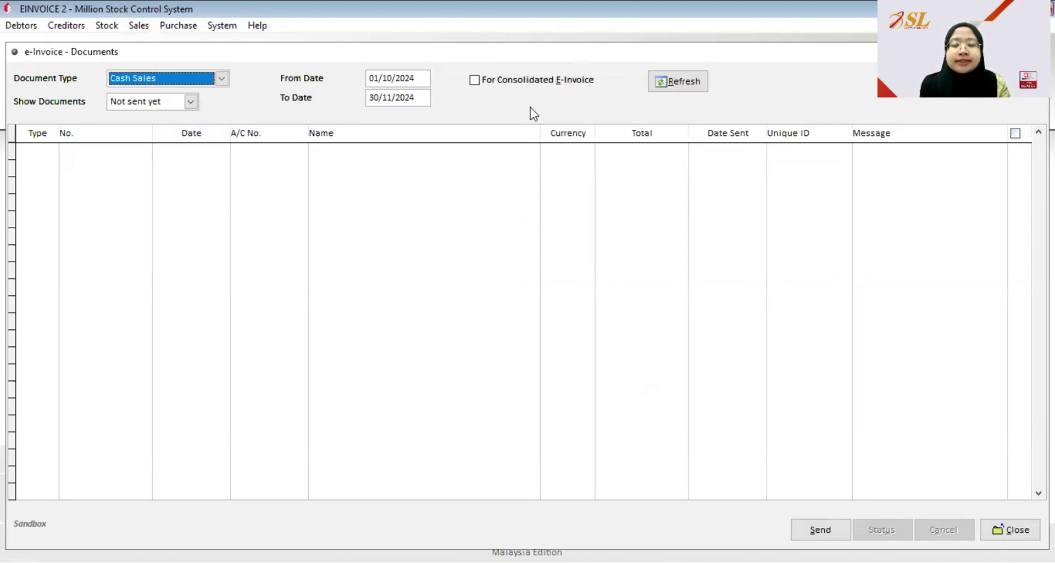
pyautogui.click(691, 87)
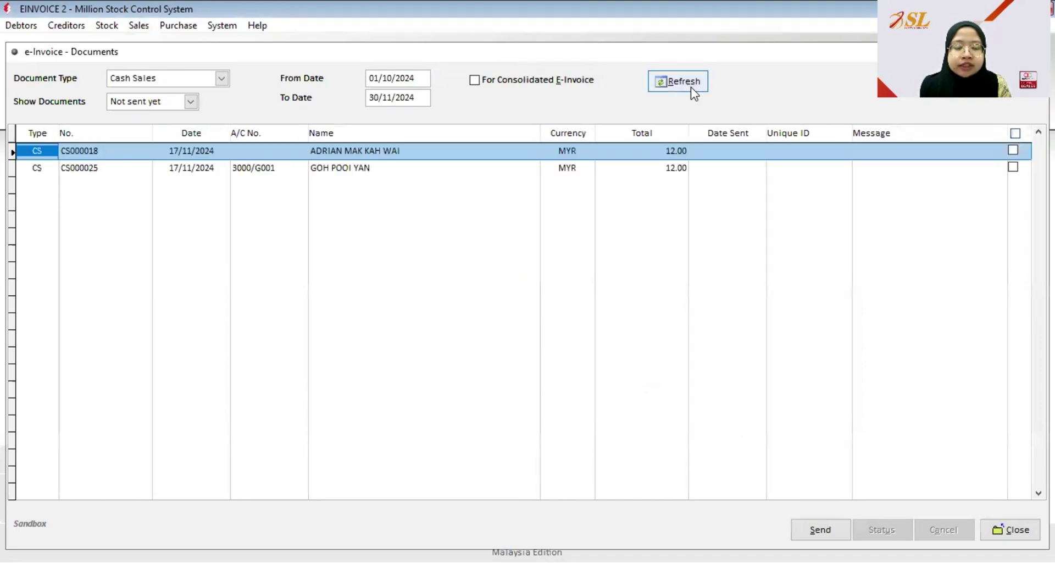
# - Send cash sale CS000025 as an e-invoice and confirm
pyautogui.click(358, 166)
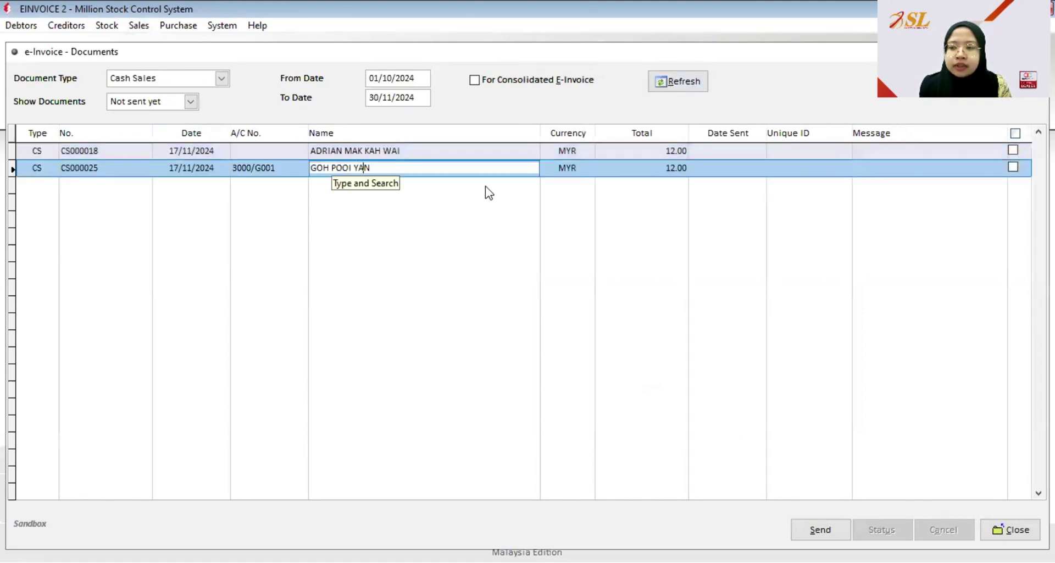
pyautogui.click(1013, 167)
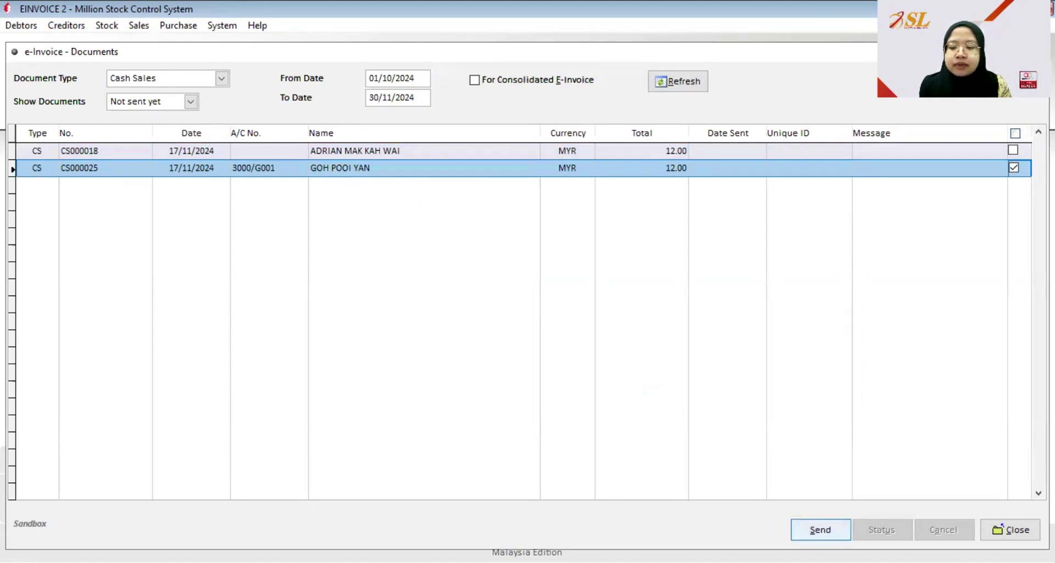
pyautogui.click(819, 529)
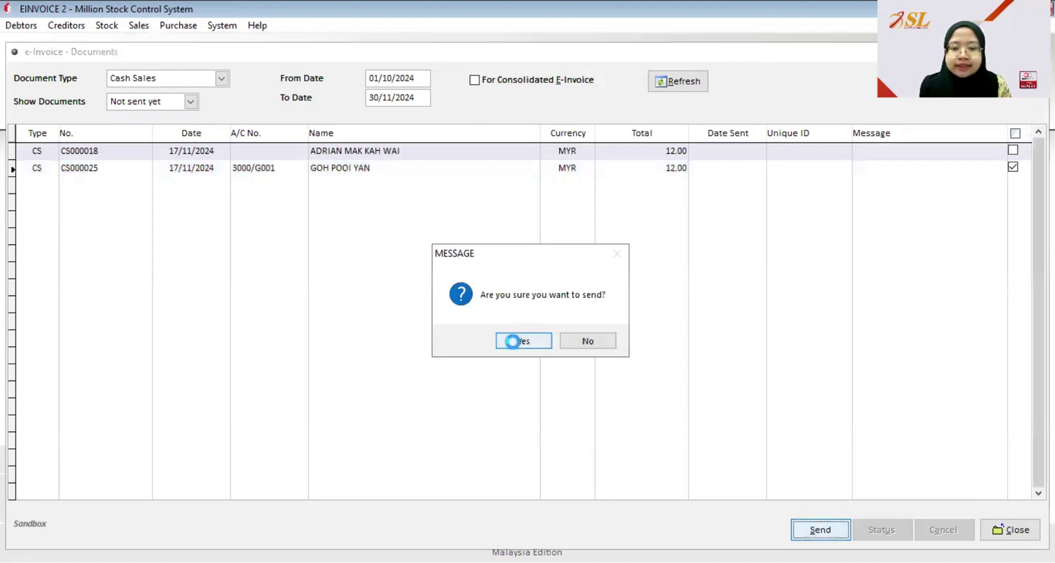
pyautogui.click(517, 345)
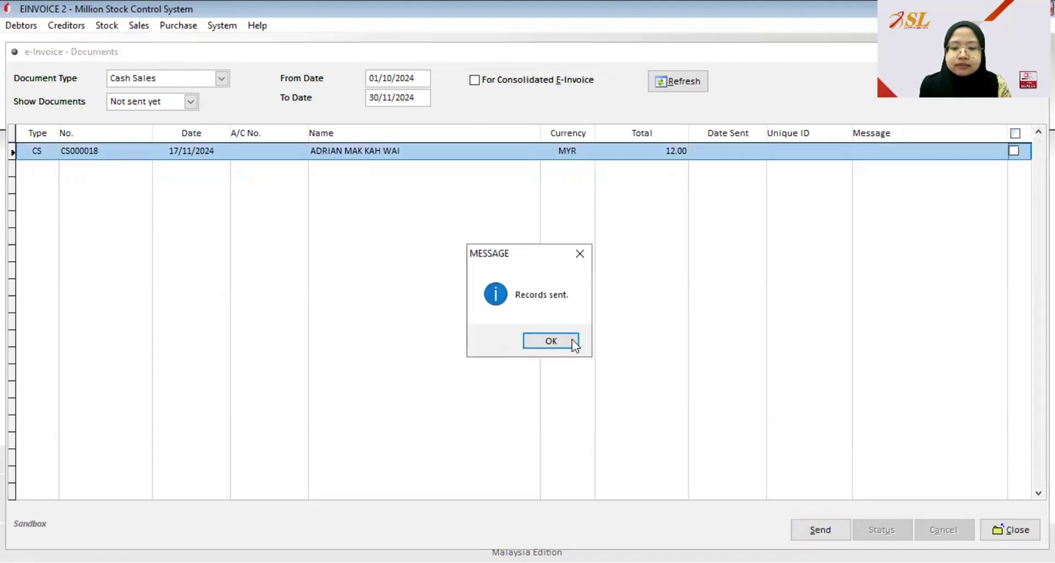
pyautogui.click(572, 340)
pyautogui.click(190, 102)
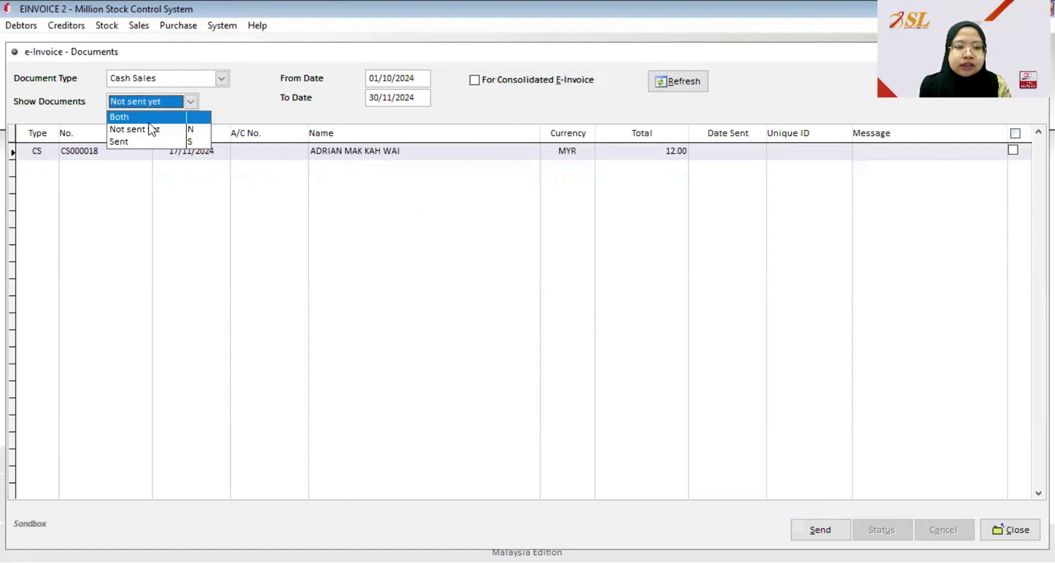
# - Show Sent documents and run a status check on all three so they read Validated
pyautogui.click(133, 140)
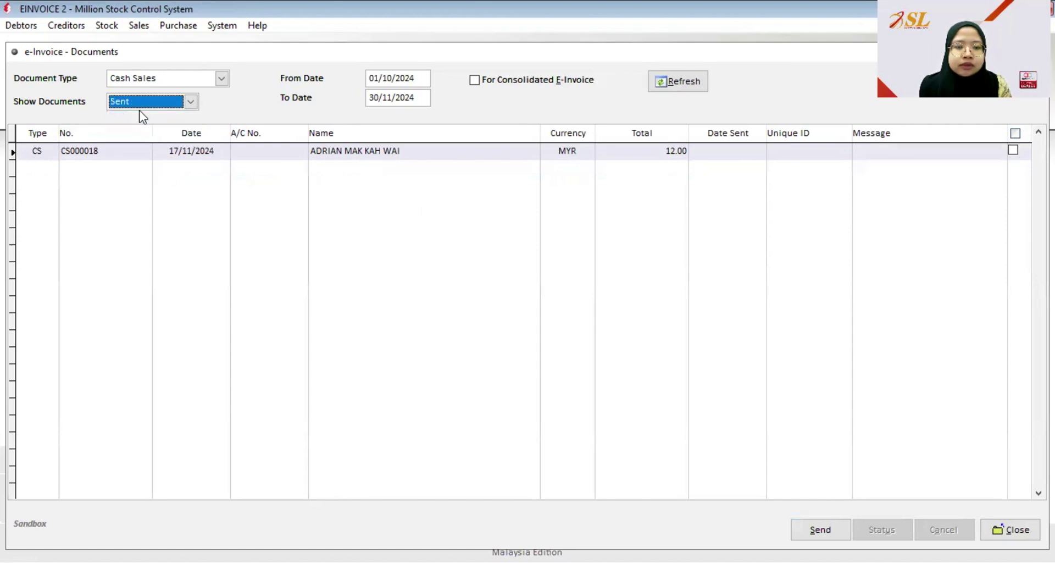
pyautogui.click(675, 88)
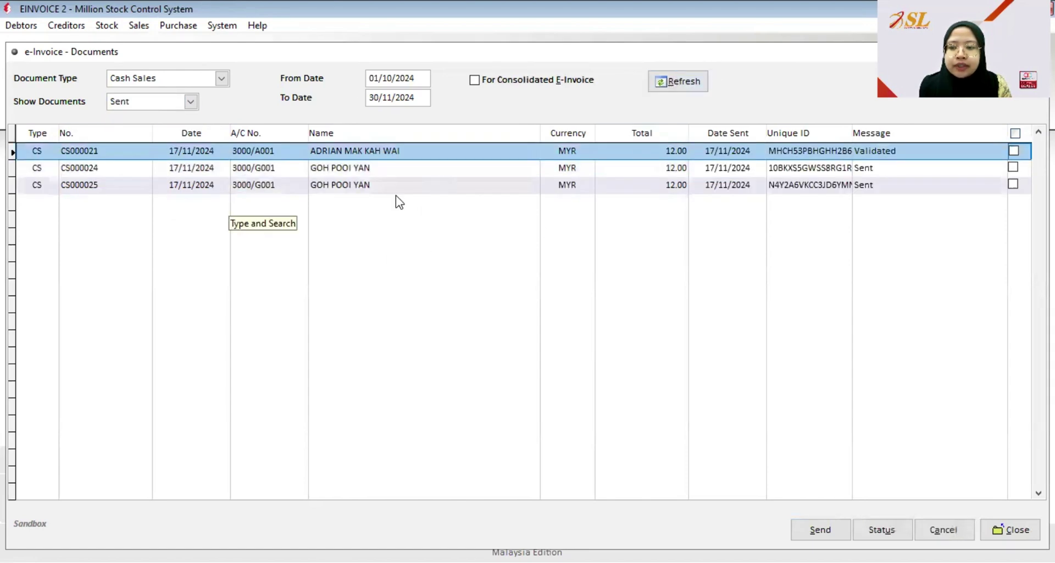
pyautogui.click(511, 186)
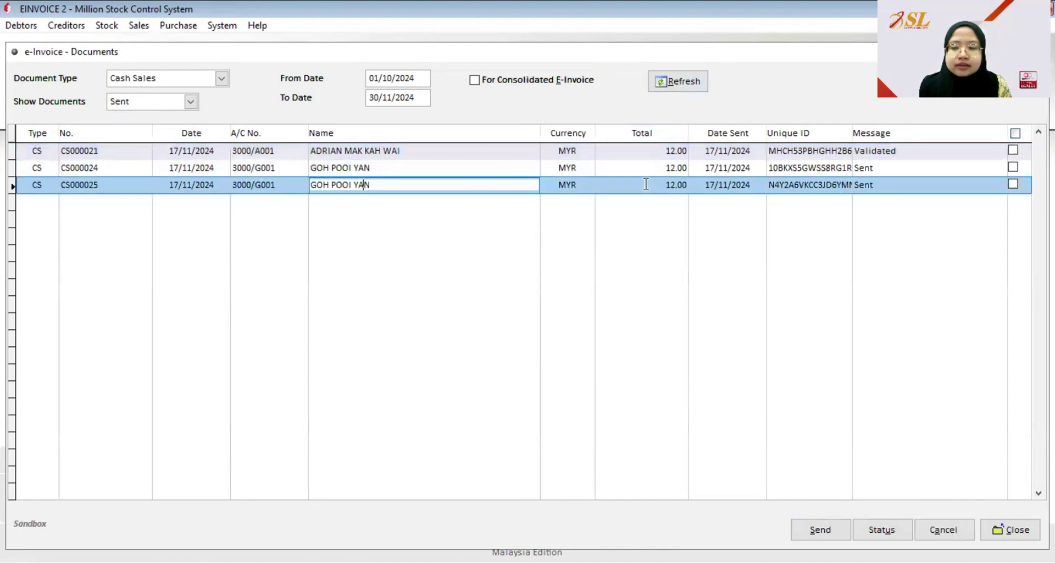
pyautogui.click(1013, 184)
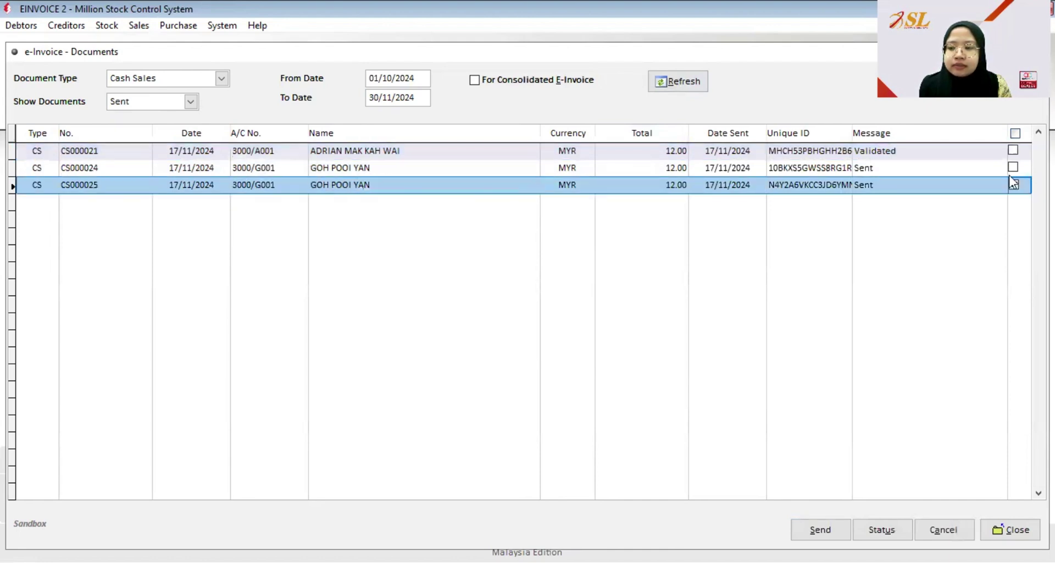
pyautogui.click(1015, 133)
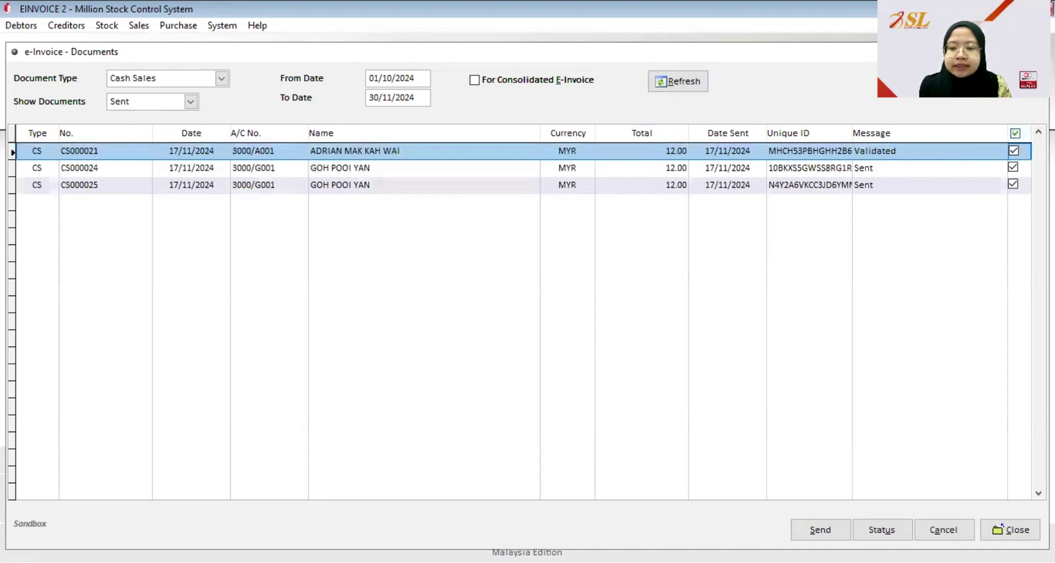
pyautogui.click(882, 529)
pyautogui.click(556, 339)
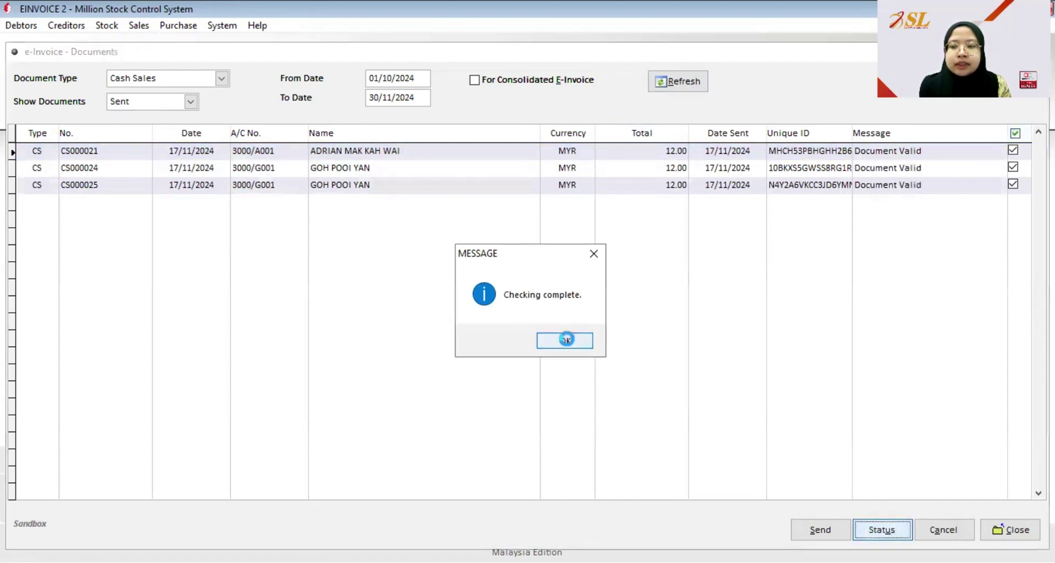
pyautogui.click(569, 341)
pyautogui.click(685, 85)
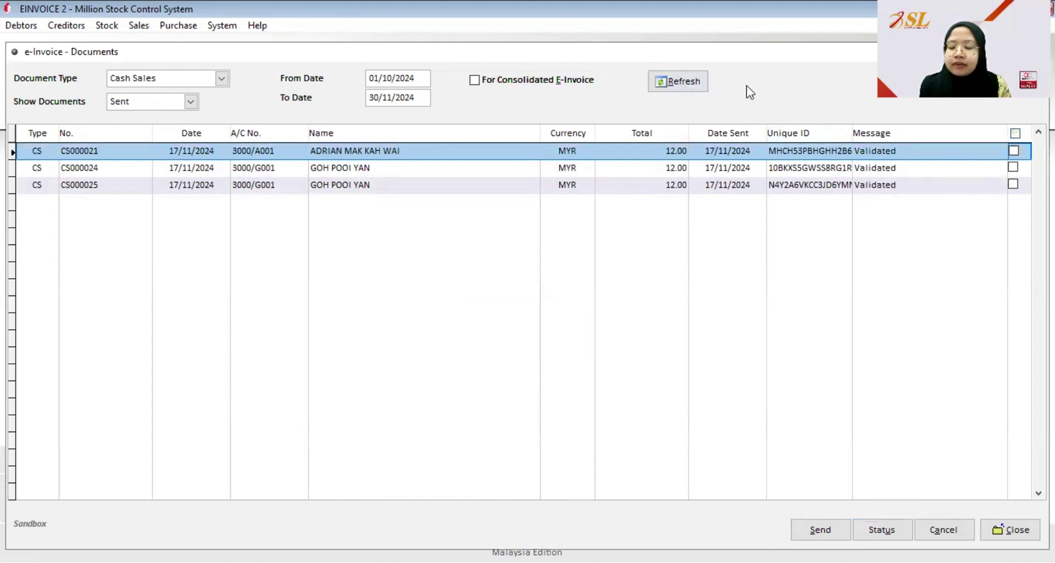
# - Close e-Invoice Documents and open the Cash Sales list
pyautogui.click(1021, 531)
pyautogui.click(139, 26)
pyautogui.click(165, 108)
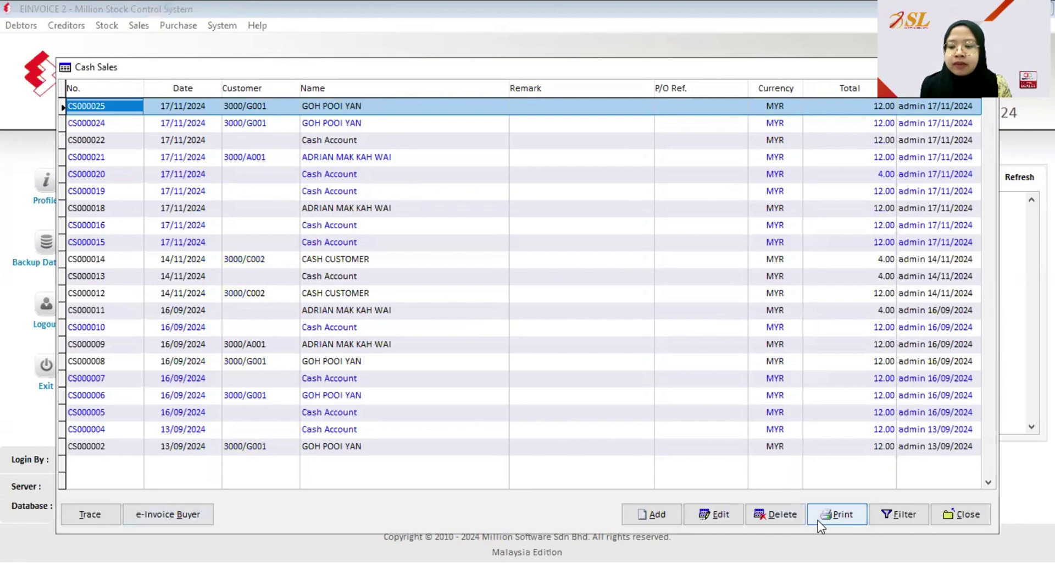
# - Preview CS000025 in the Cash Sales with GST format showing its QR code, then close it
pyautogui.click(833, 517)
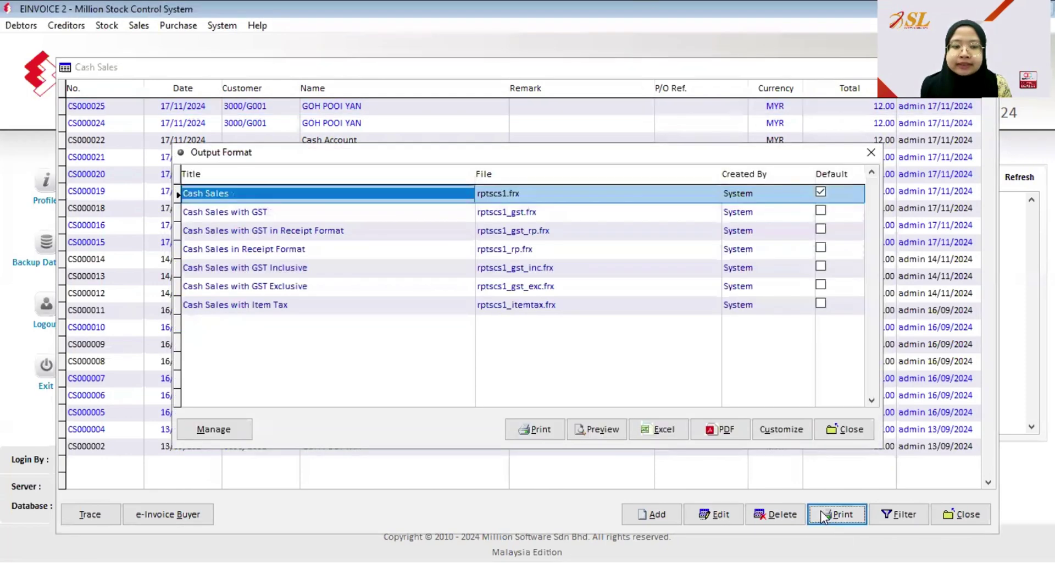
pyautogui.click(242, 212)
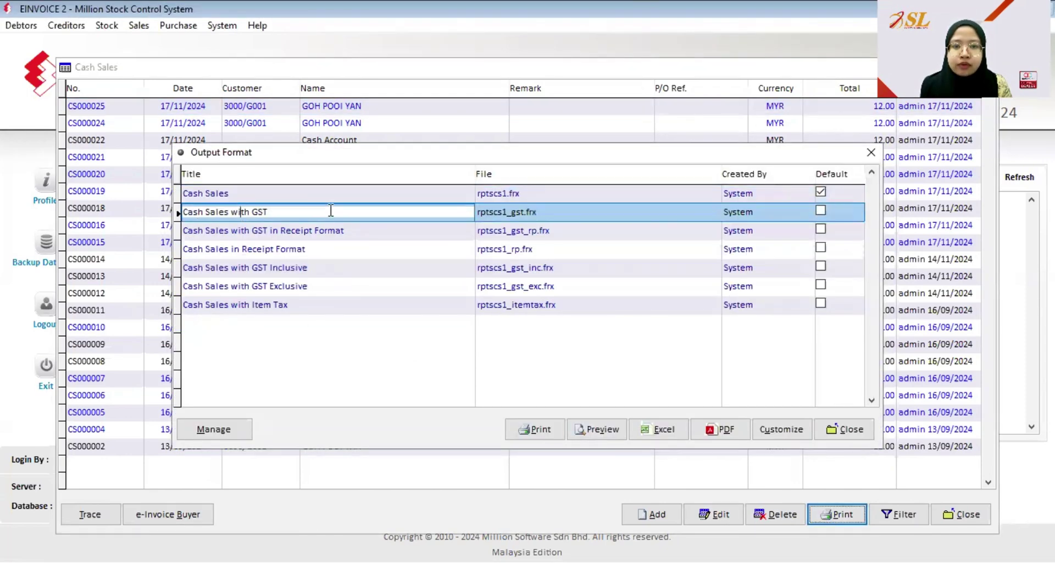
pyautogui.click(601, 427)
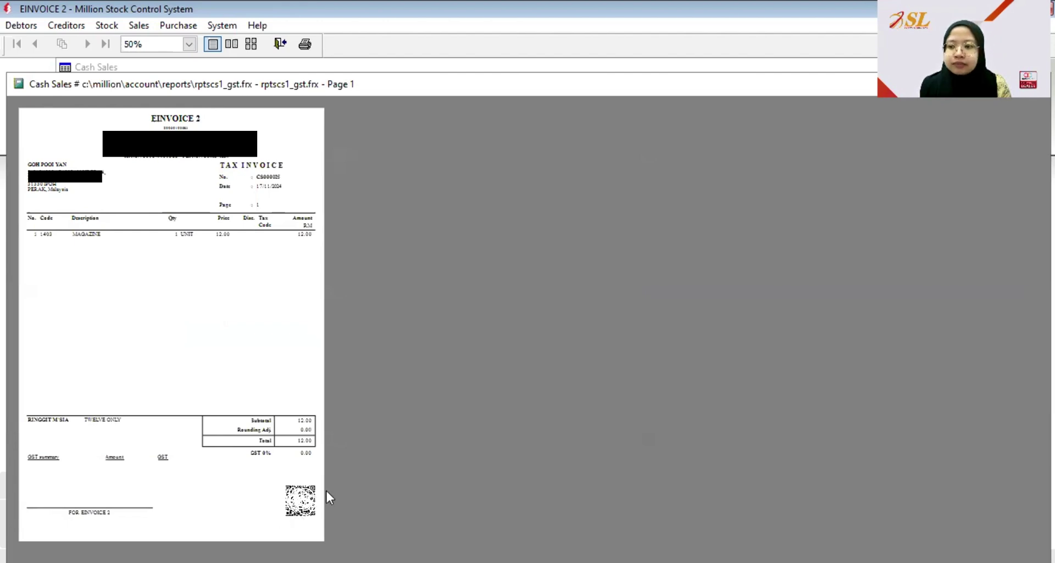
pyautogui.press('Escape')
pyautogui.press('Escape')
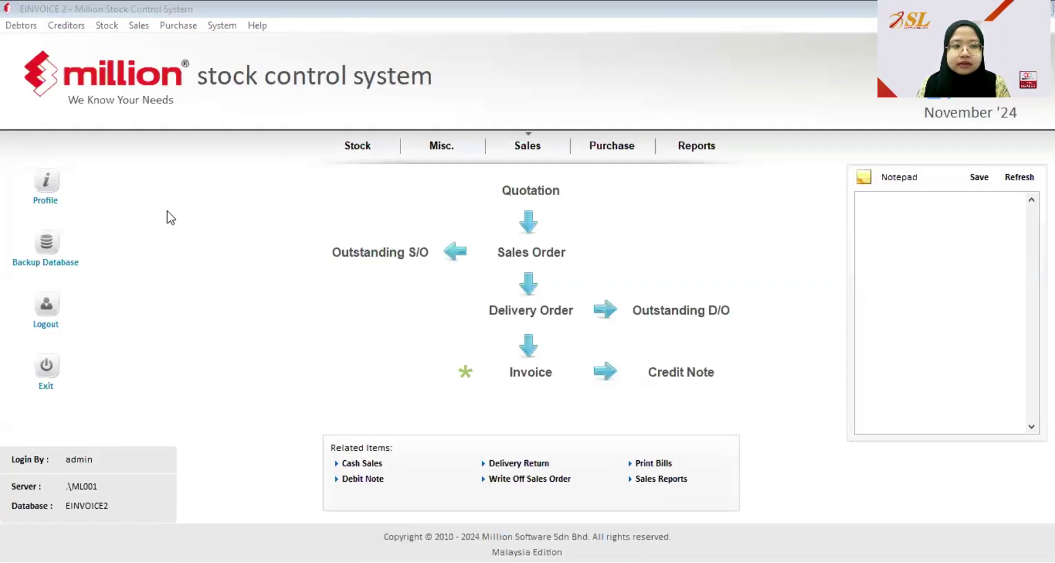
# - Start a new debtor named ABC CORPORATION and fill in its billing address
pyautogui.click(167, 202)
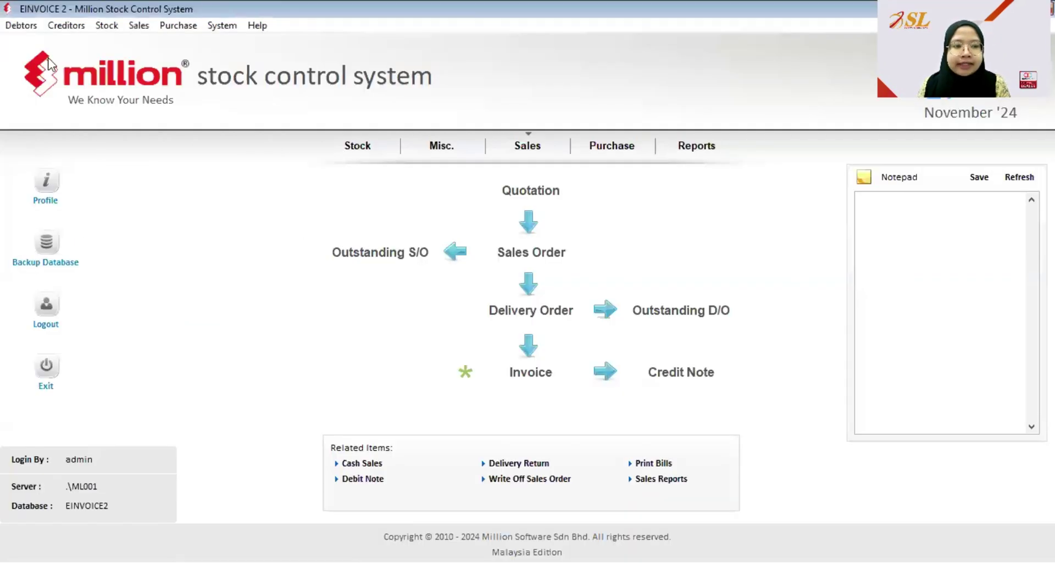
pyautogui.click(20, 25)
pyautogui.click(55, 39)
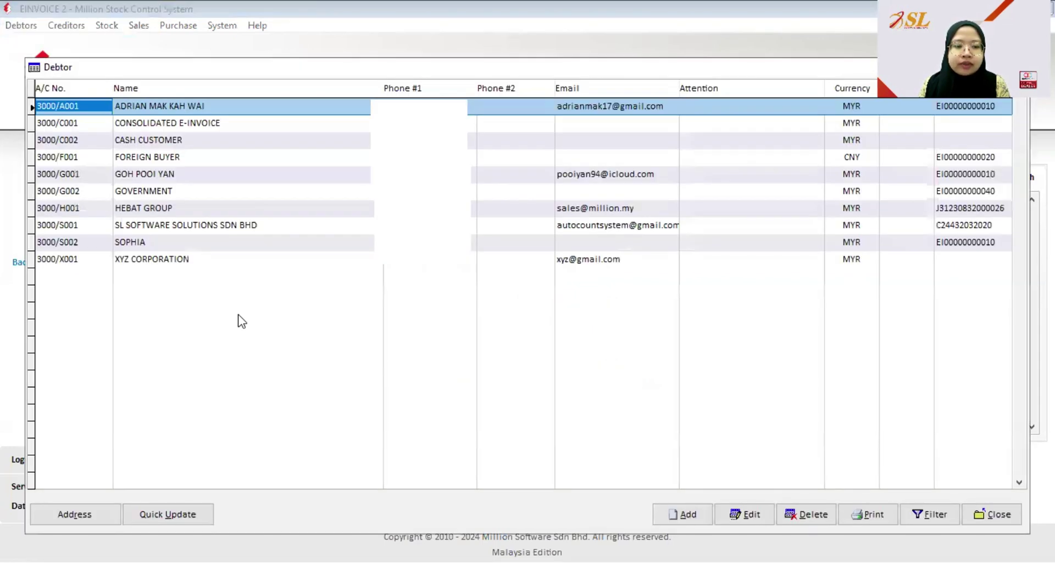
pyautogui.click(687, 513)
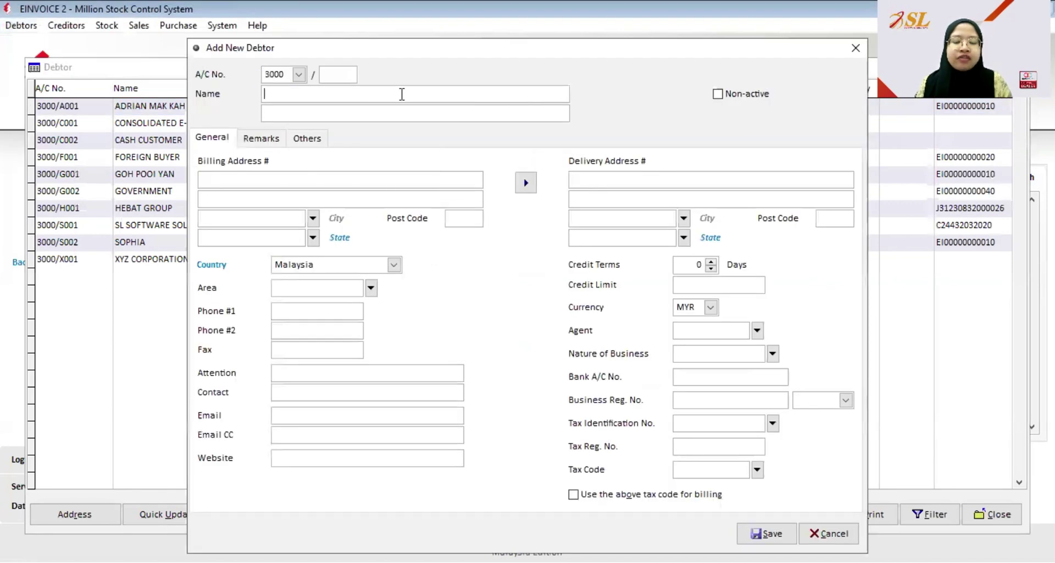
pyautogui.write('ab')
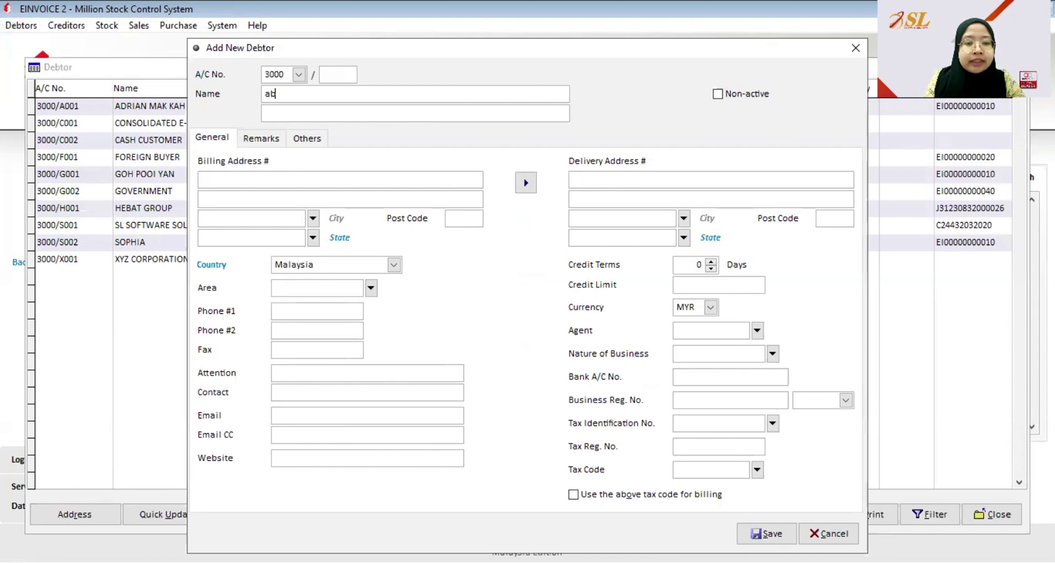
pyautogui.press('BackSpace')
pyautogui.press('BackSpace')
pyautogui.write('ABC ')
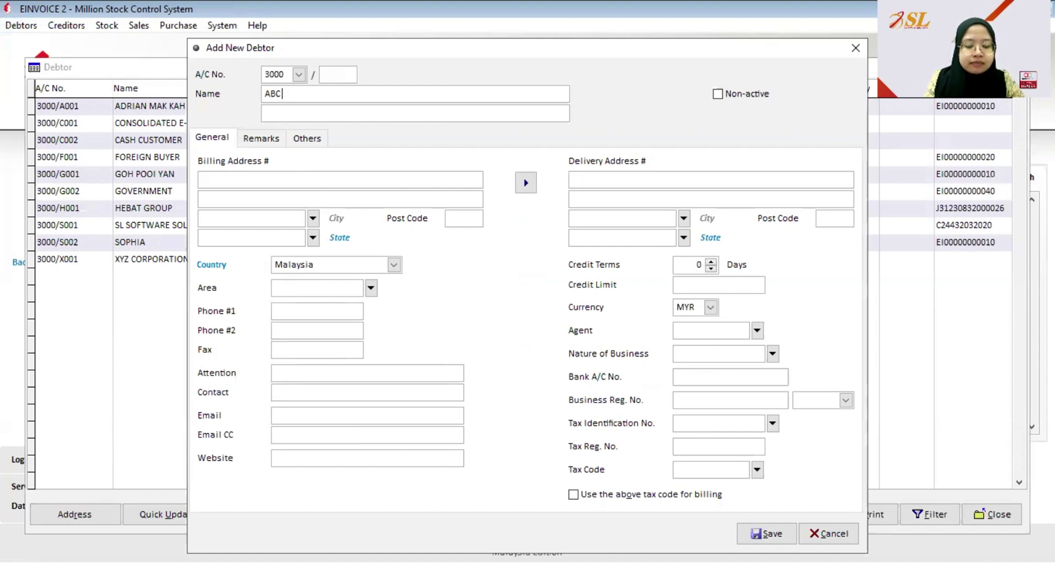
pyautogui.write('CORPORATION')
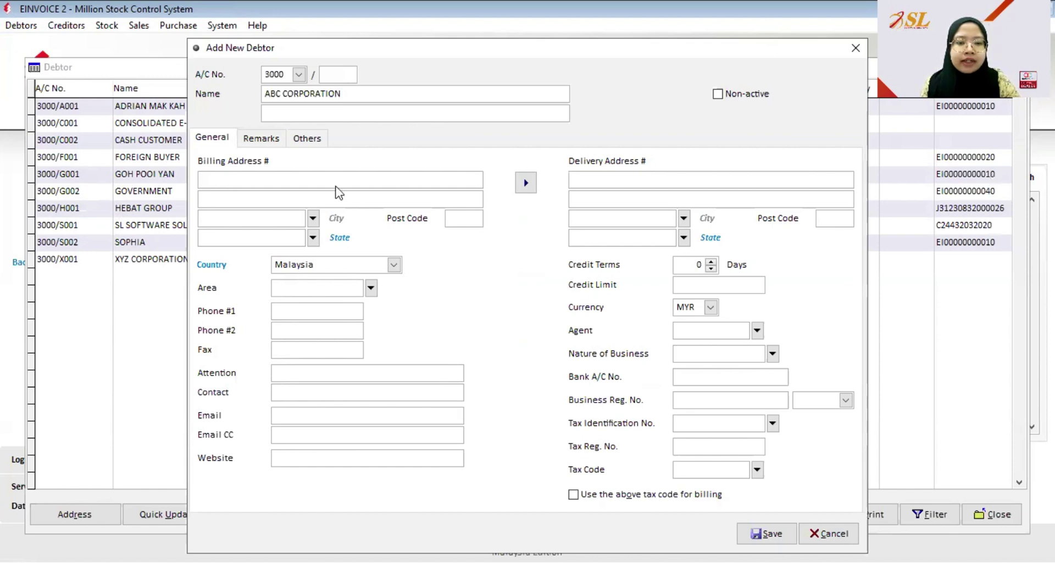
pyautogui.press('Tab')
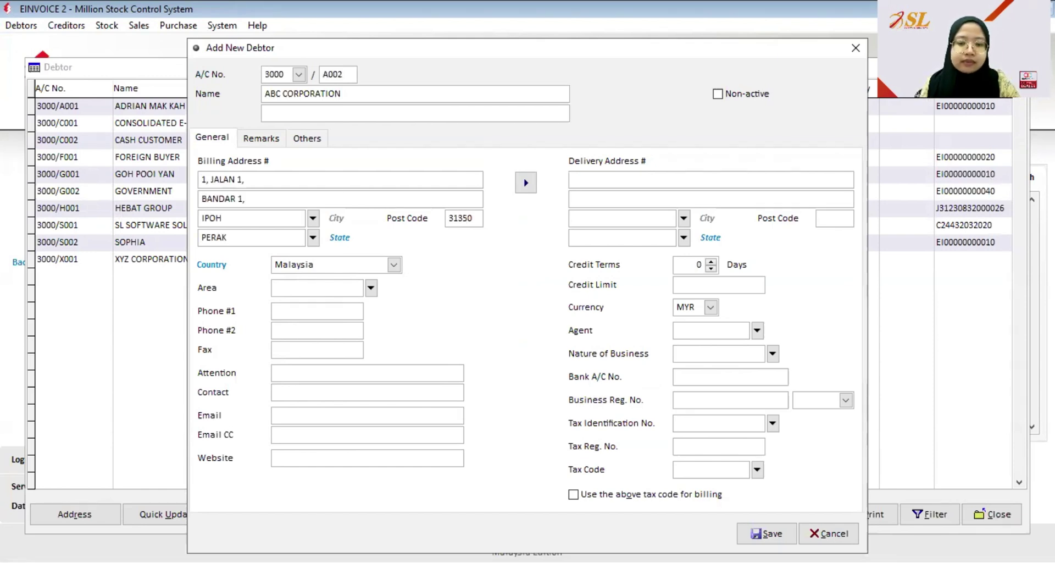
pyautogui.press('Tab')
# - Enter the debtor's phone number and e-mail address, save it, and close the debtor list
pyautogui.click(331, 310)
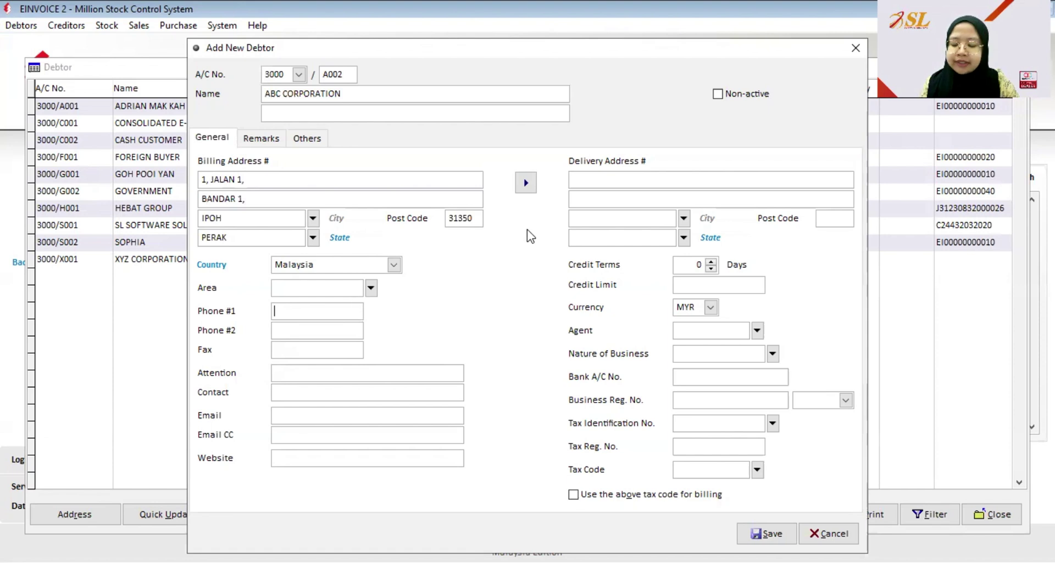
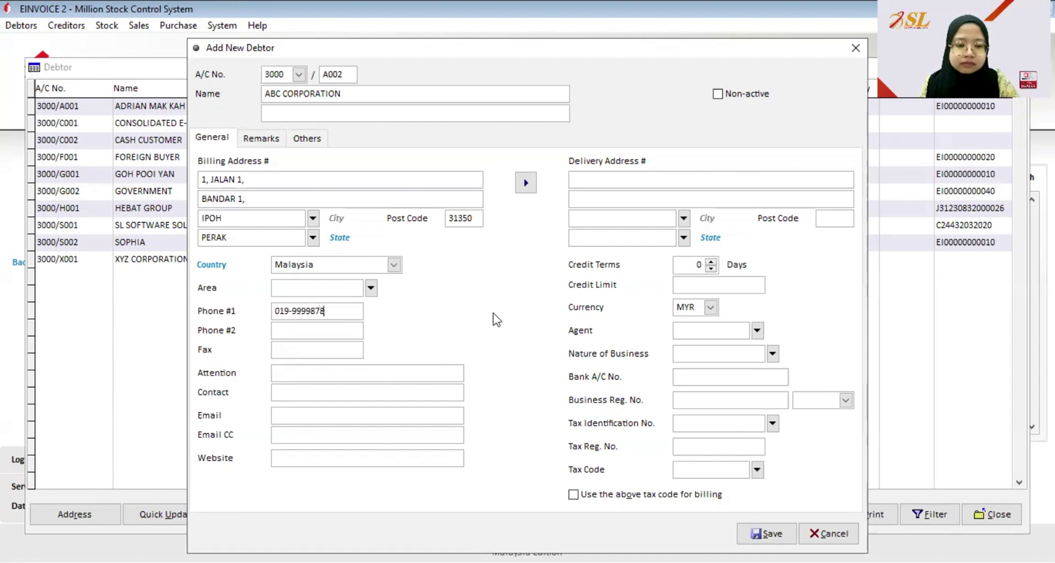
pyautogui.click(352, 413)
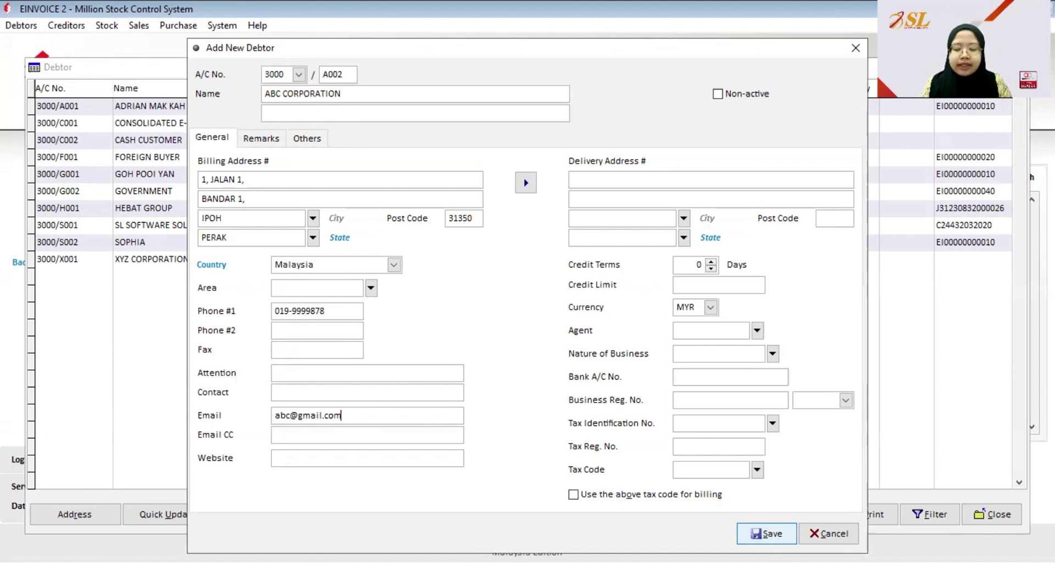
pyautogui.click(760, 534)
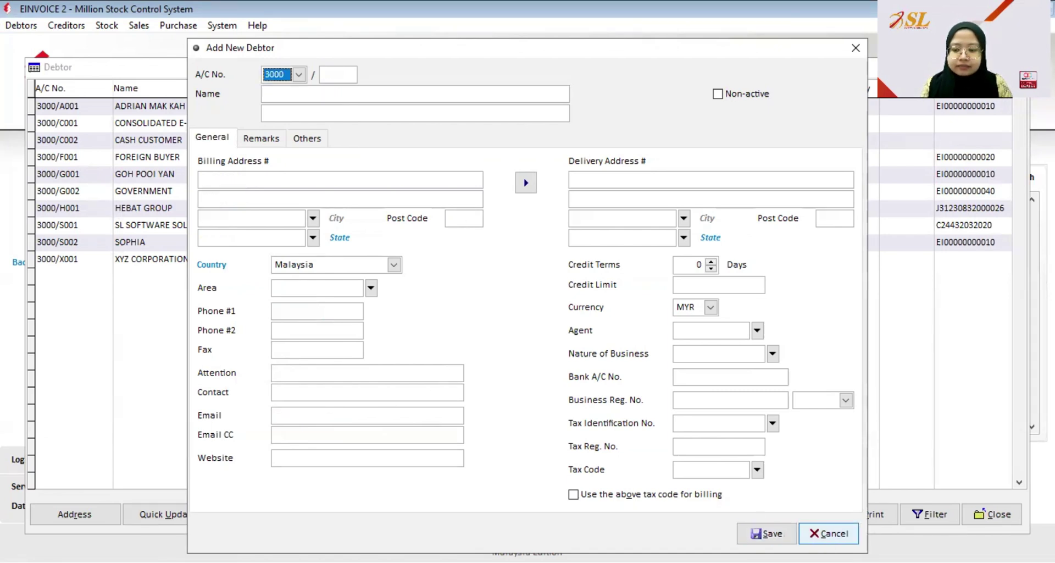
pyautogui.click(825, 533)
pyautogui.click(996, 516)
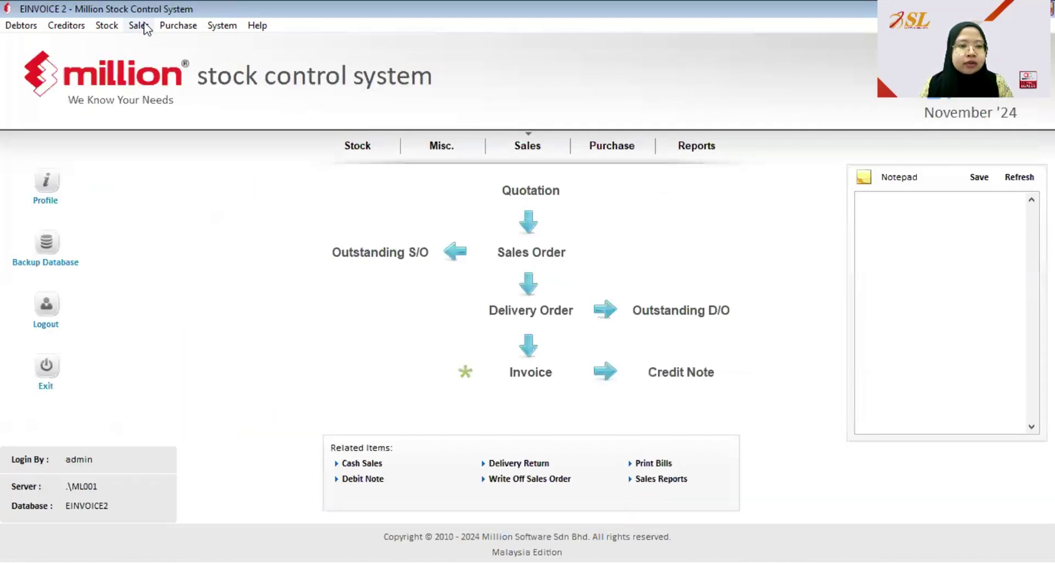
# - Create and save an invoice to ABC CORPORATION for one MAGAZINE (1403) at 12.00
pyautogui.click(139, 26)
pyautogui.click(180, 97)
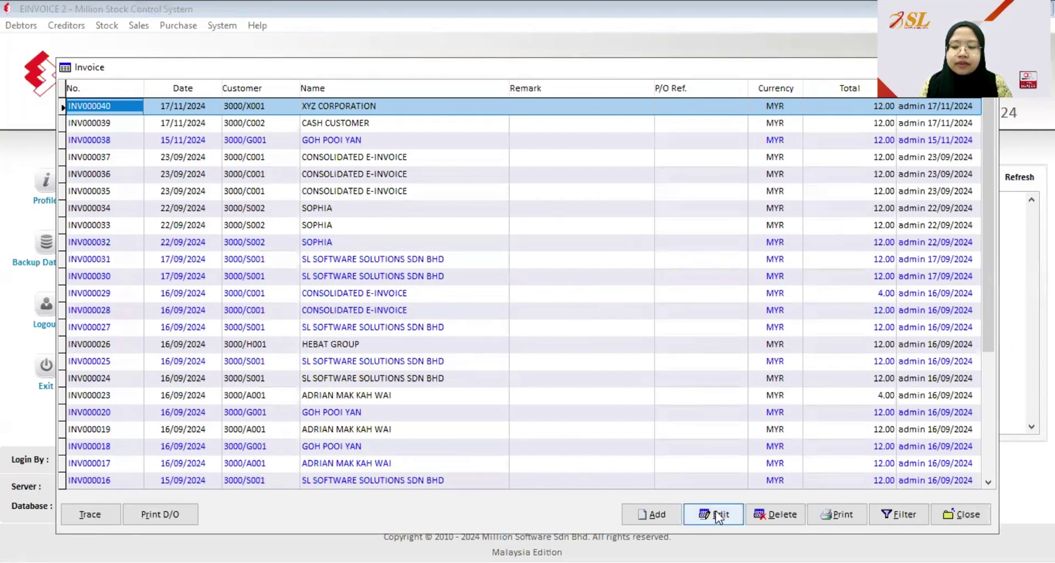
pyautogui.click(643, 509)
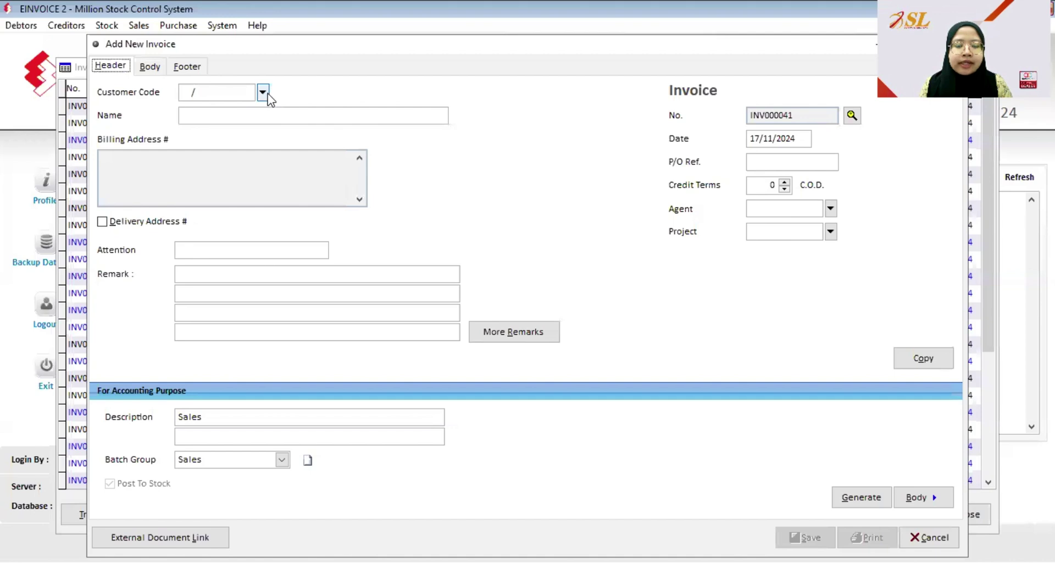
pyautogui.click(245, 126)
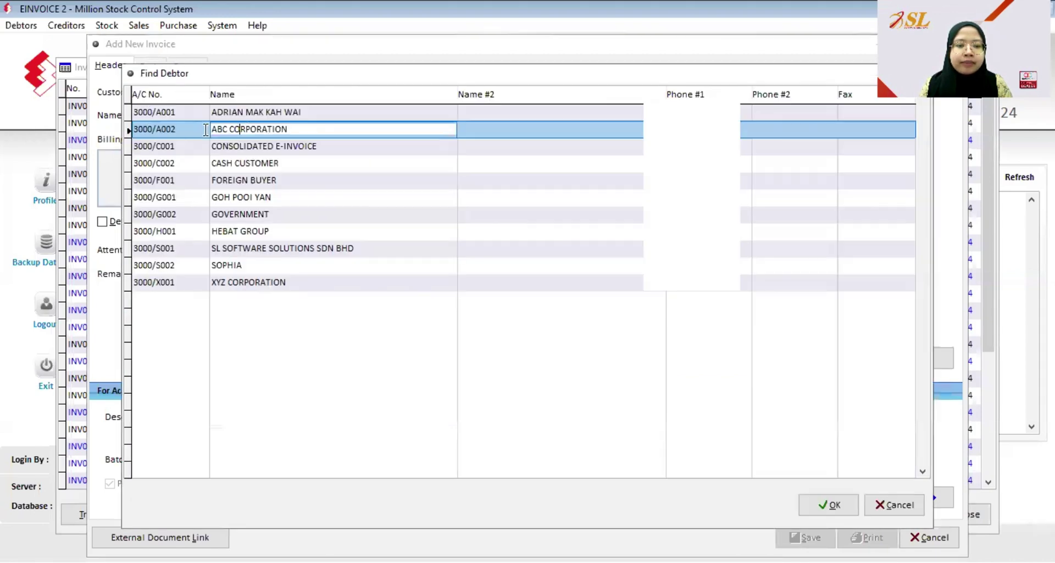
pyautogui.click(838, 506)
pyautogui.click(147, 65)
pyautogui.click(290, 92)
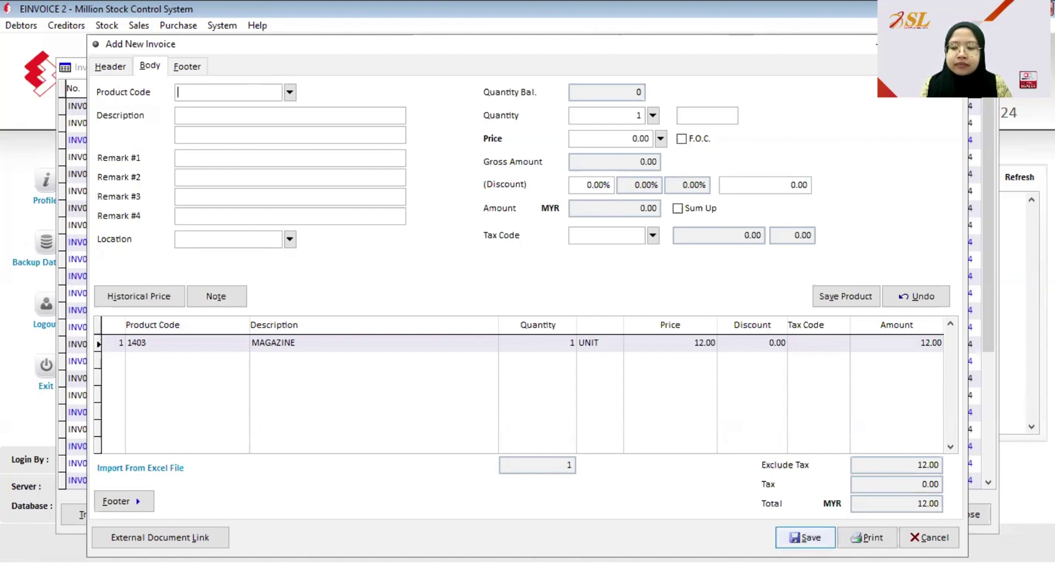
pyautogui.click(805, 537)
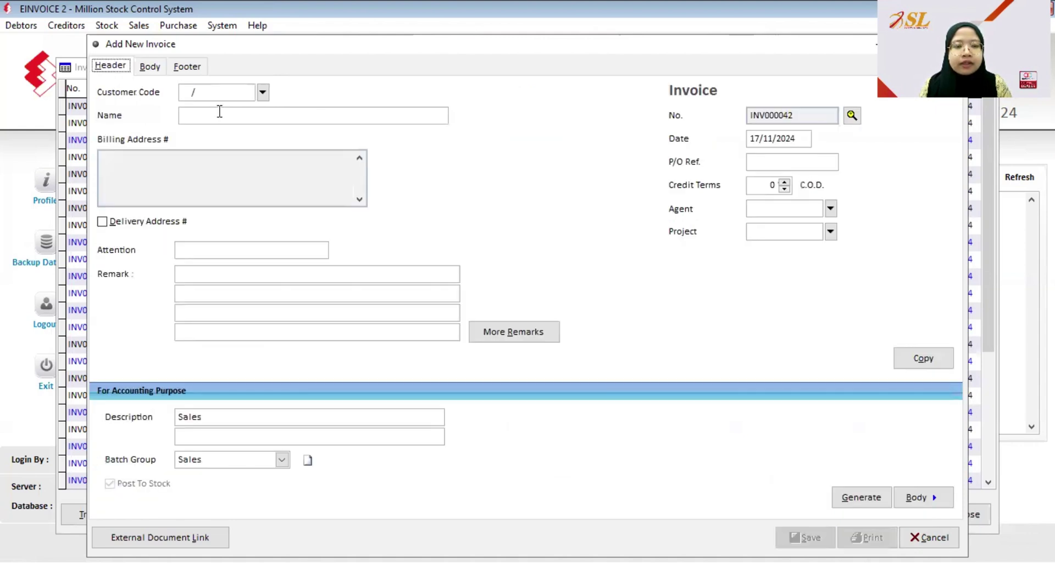
# - Set XYZ CORPORATION as the invoice customer and add MAGAZINE product 1403
pyautogui.click(264, 93)
pyautogui.click(282, 281)
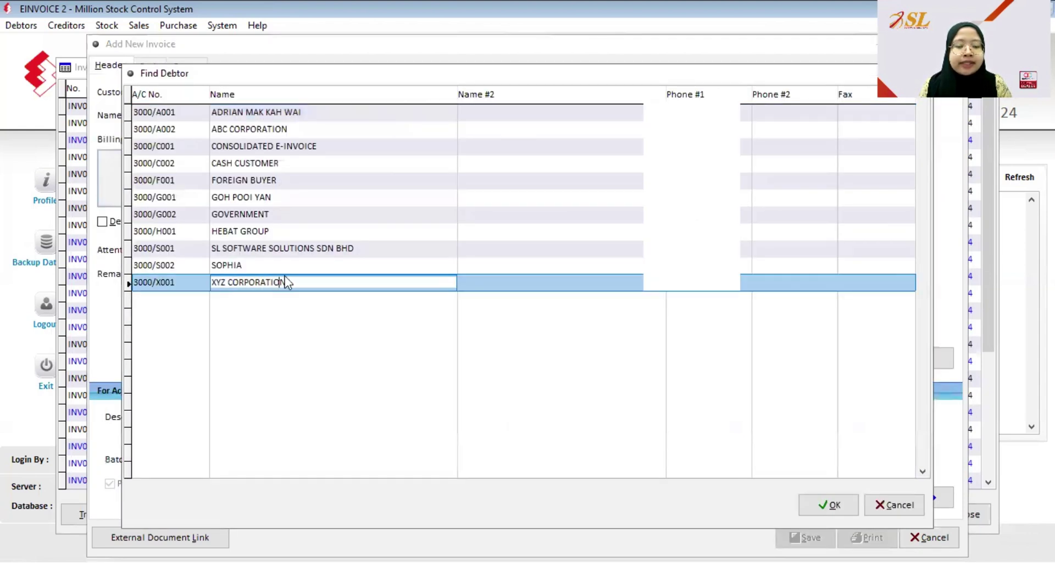
pyautogui.click(833, 504)
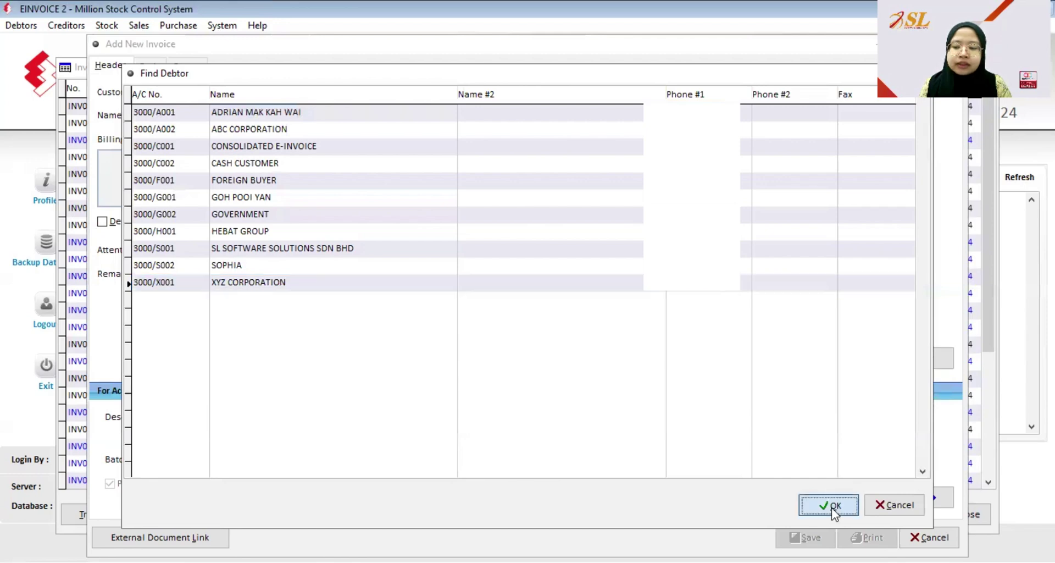
pyautogui.click(149, 66)
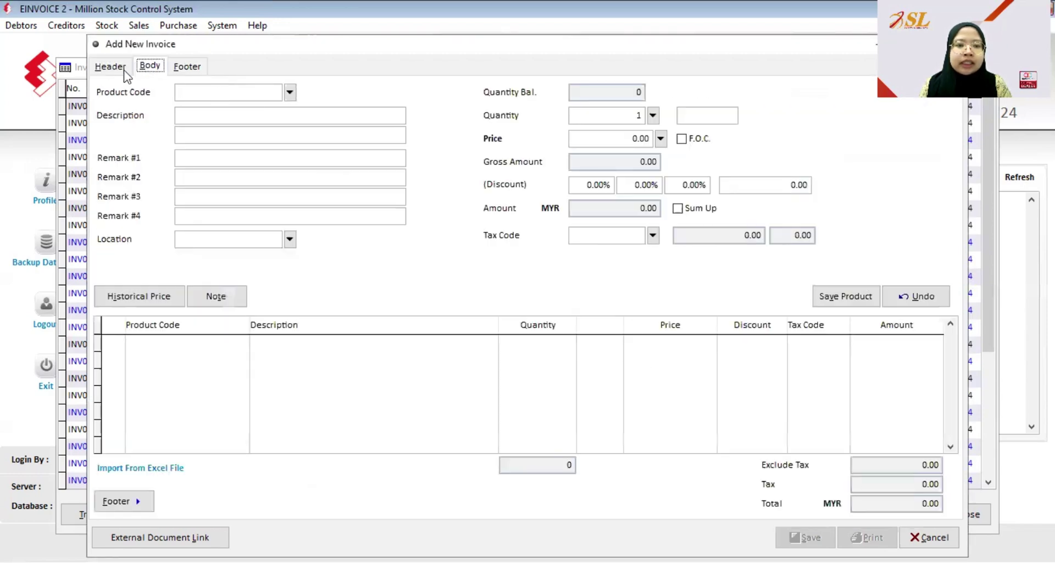
pyautogui.click(291, 92)
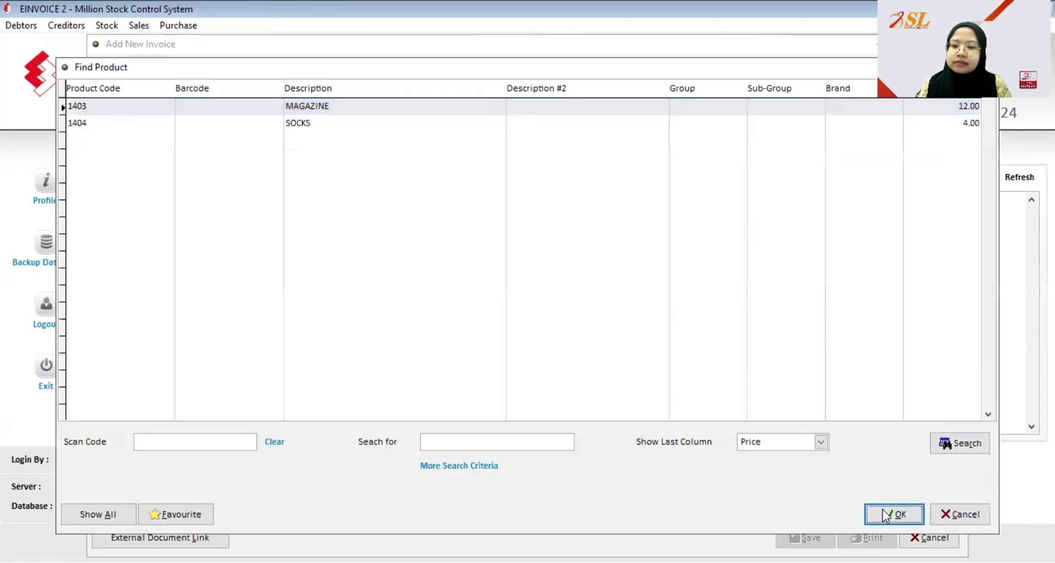
pyautogui.click(883, 508)
pyautogui.click(859, 291)
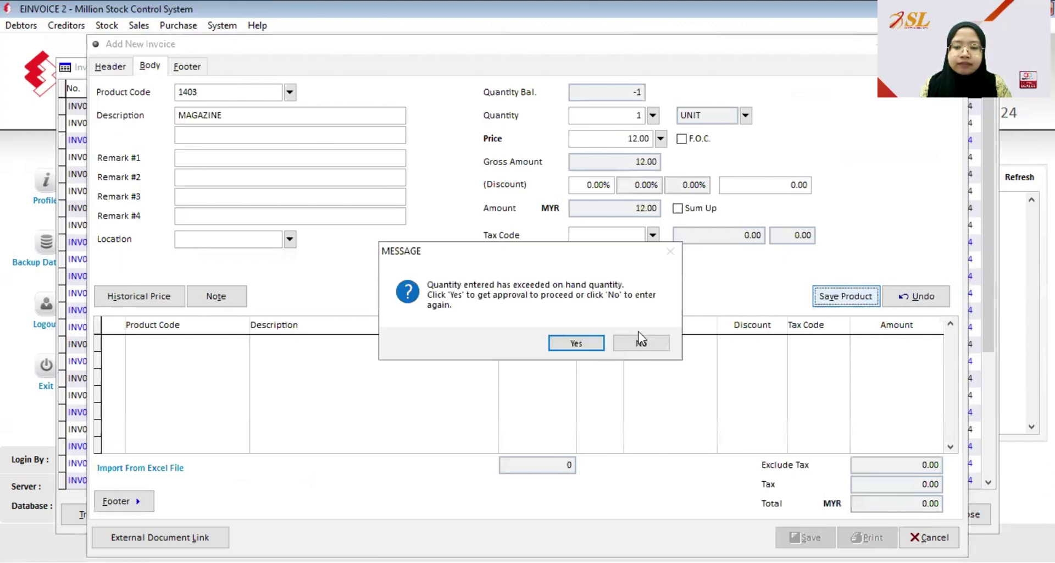
# - Approve the insufficient-stock quantity with the admin login, then close the invoice form and list
pyautogui.click(575, 343)
pyautogui.write('admin')
pyautogui.press('Tab')
pyautogui.write('admin')
pyautogui.press('Return')
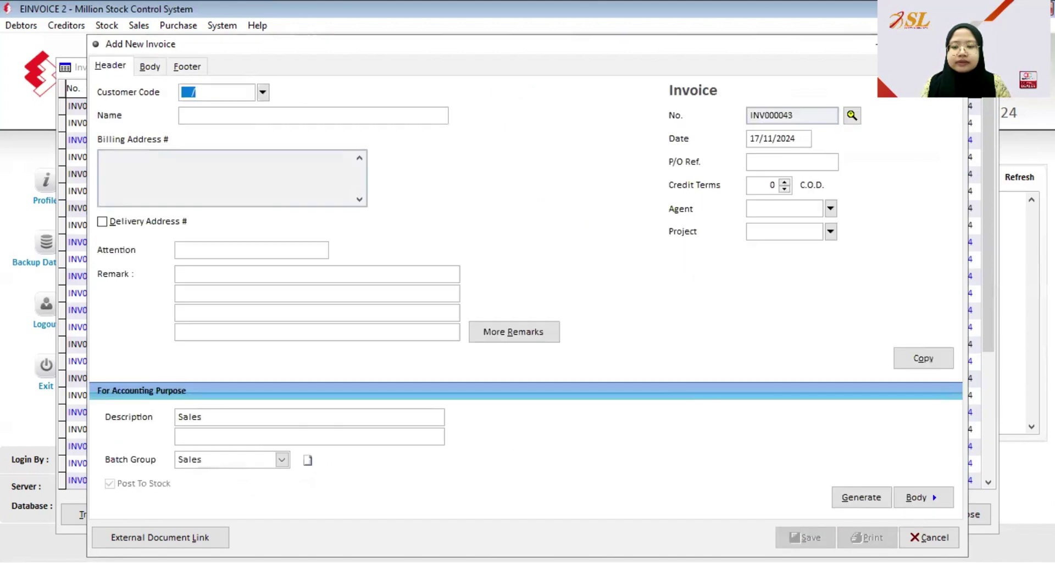
pyautogui.click(917, 537)
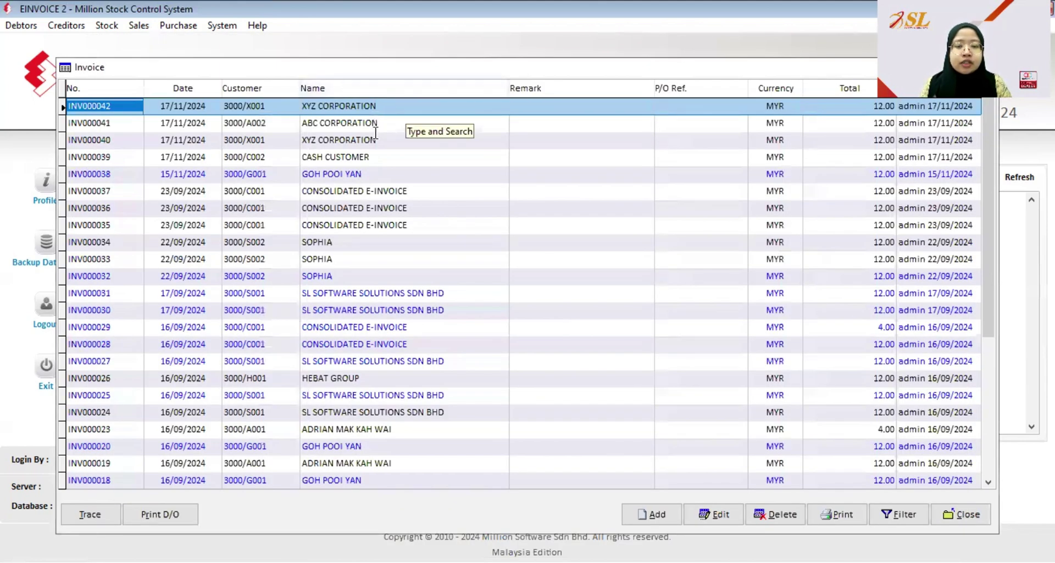
pyautogui.click(962, 514)
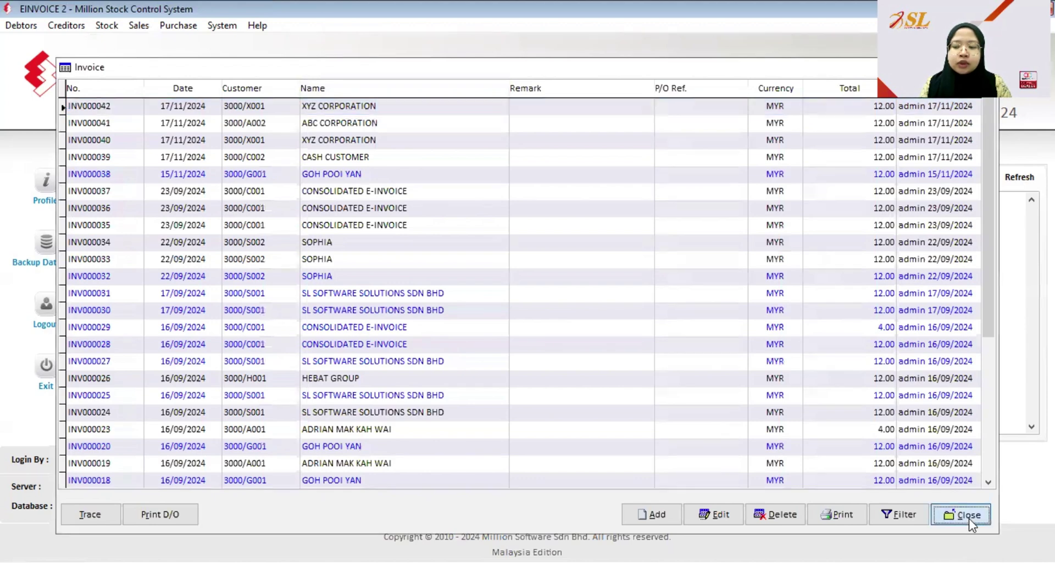
# - Open the e-Invoice - Documents report from the Sales reports
pyautogui.click(138, 25)
pyautogui.click(187, 225)
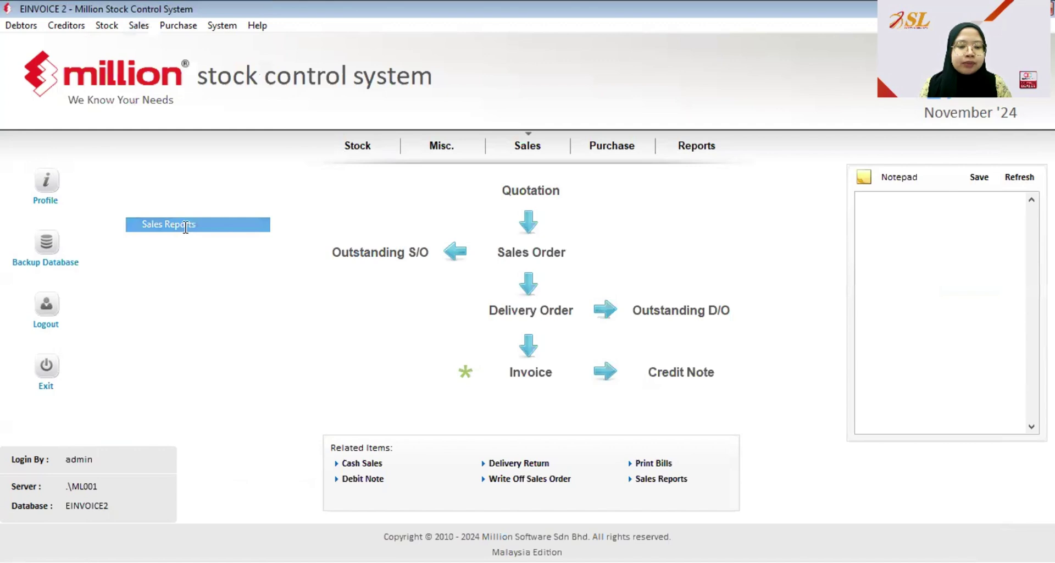
pyautogui.click(88, 476)
pyautogui.click(123, 529)
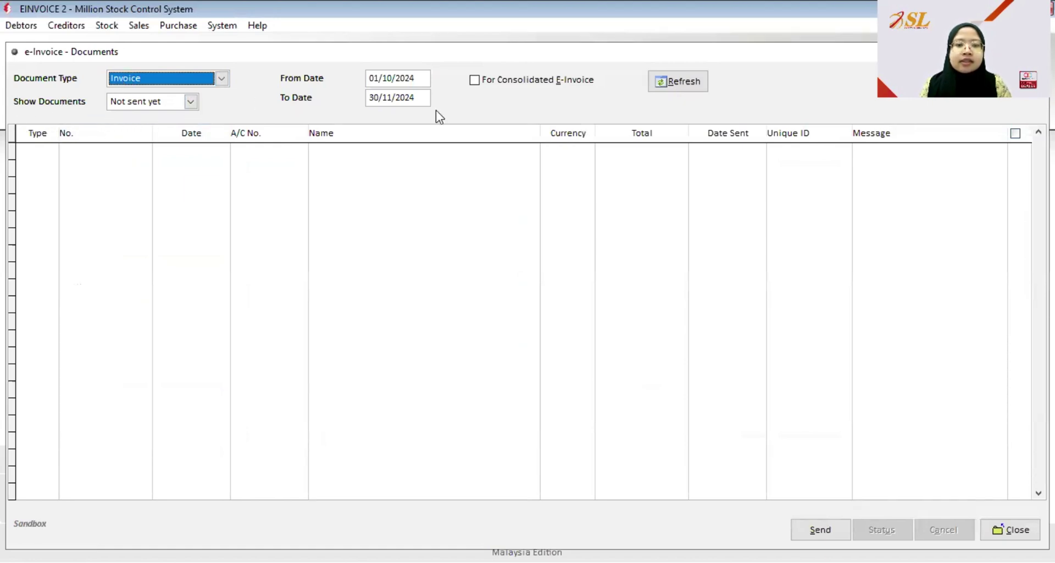
# - Filter from 01/11/2024 with For Consolidated E-Invoice ticked and refresh the list
pyautogui.click(389, 80)
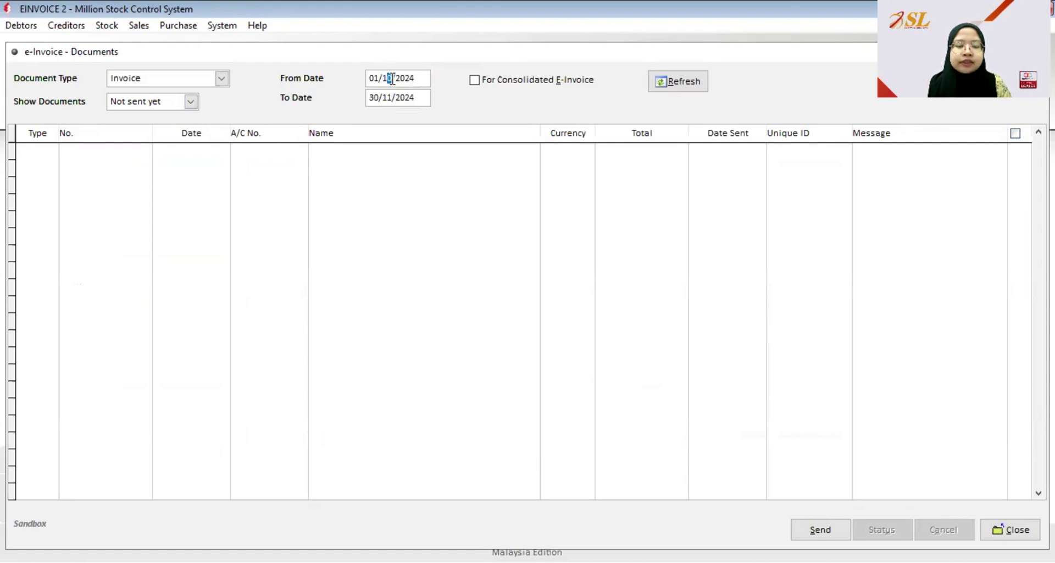
pyautogui.click(391, 81)
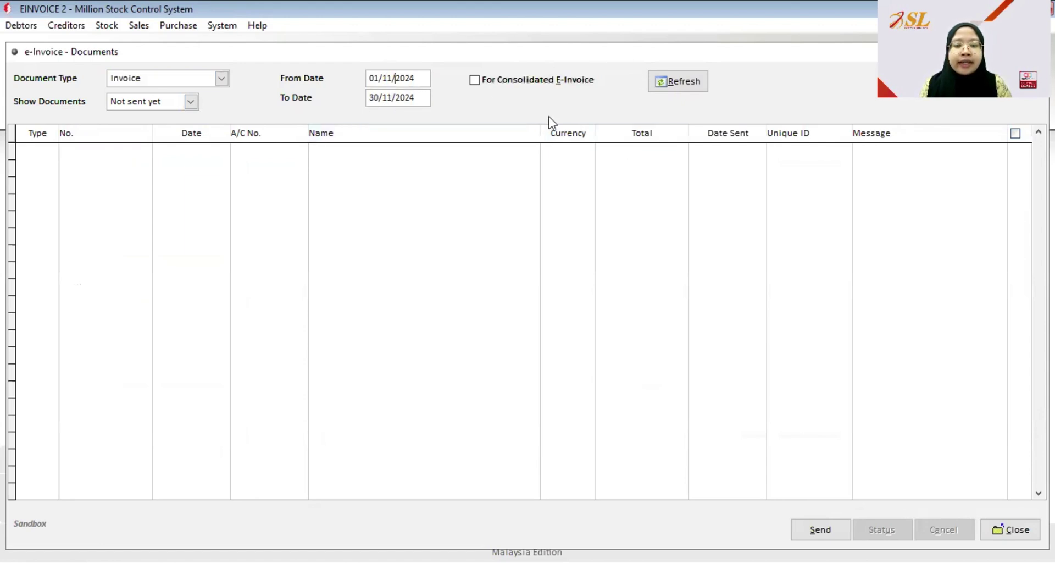
pyautogui.click(474, 80)
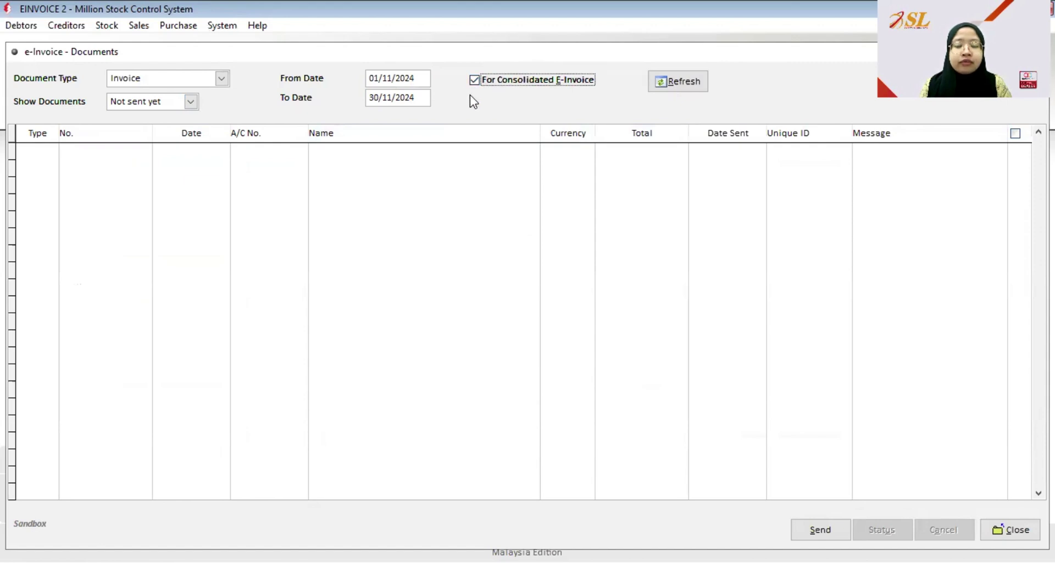
pyautogui.click(684, 84)
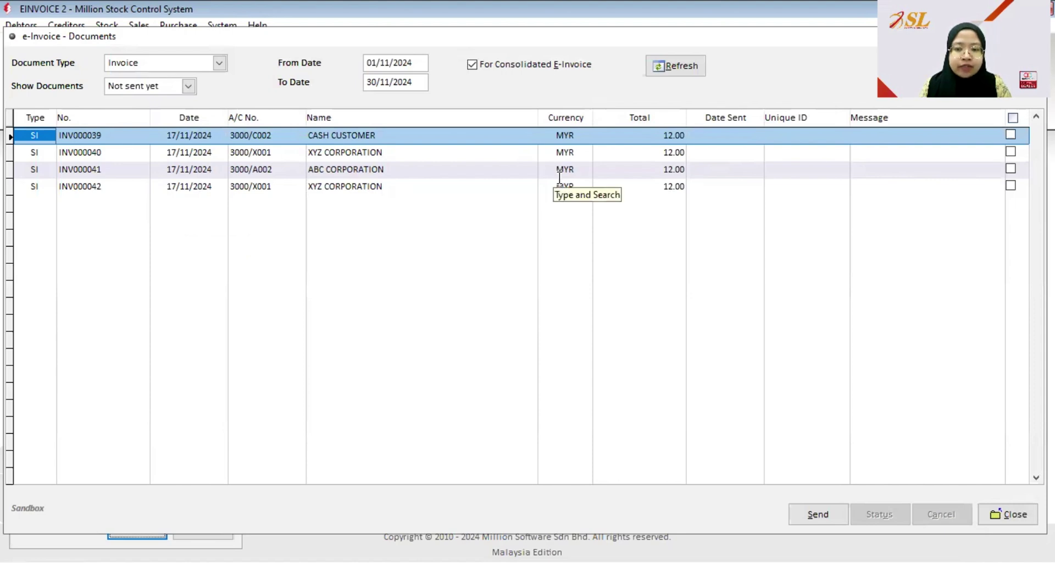
# - Send INV000040, INV000041 and INV000042 as e-invoices, confirming the send
pyautogui.click(1011, 151)
pyautogui.click(1010, 169)
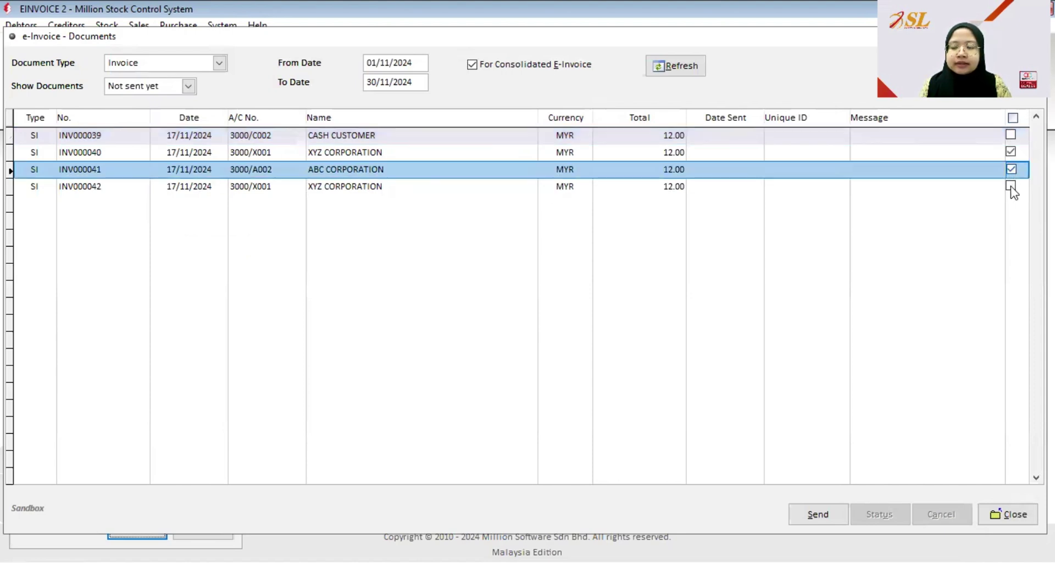
pyautogui.click(1011, 186)
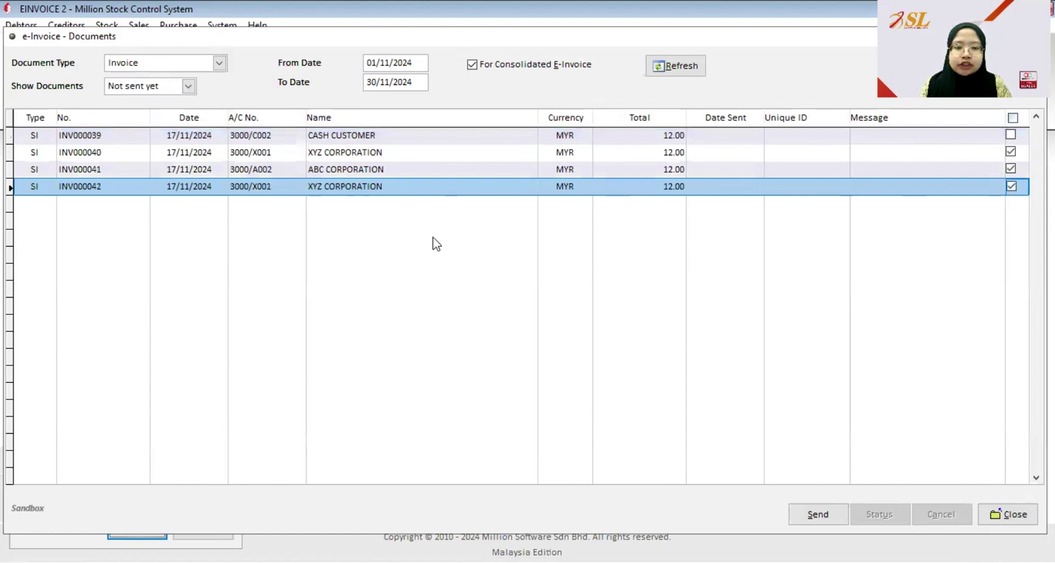
pyautogui.click(833, 516)
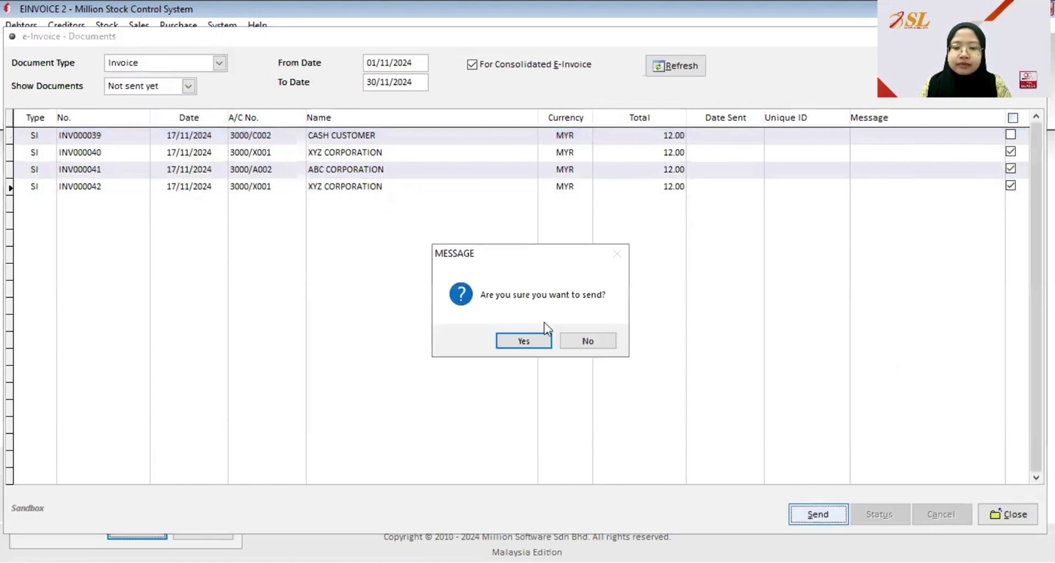
pyautogui.click(542, 343)
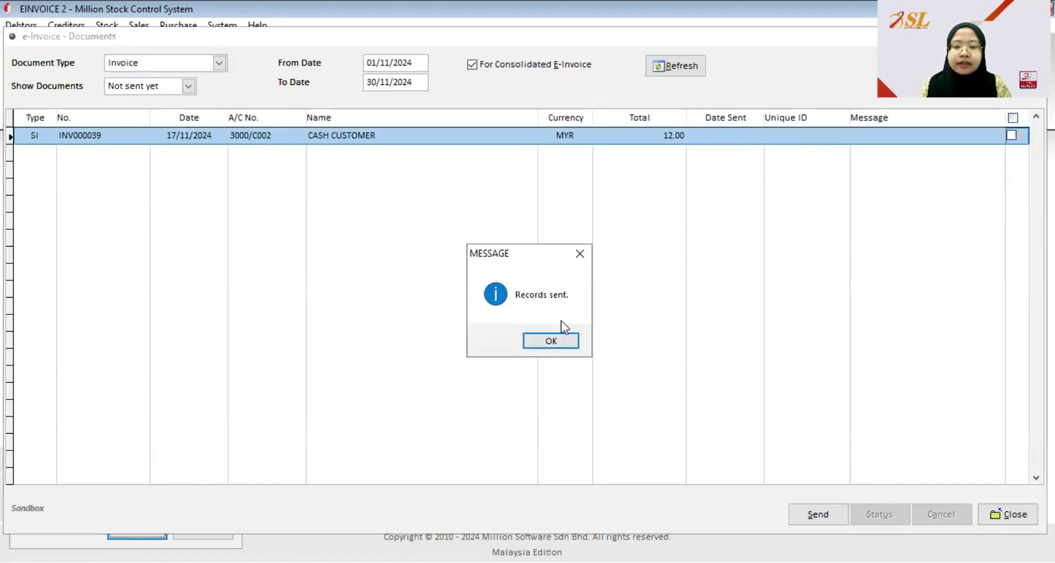
pyautogui.click(550, 340)
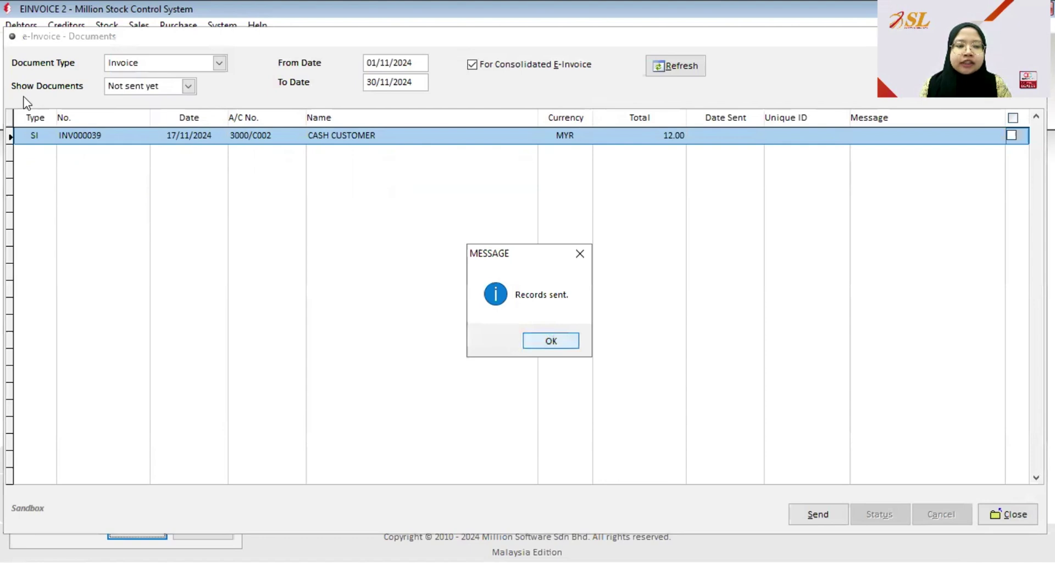
pyautogui.click(188, 86)
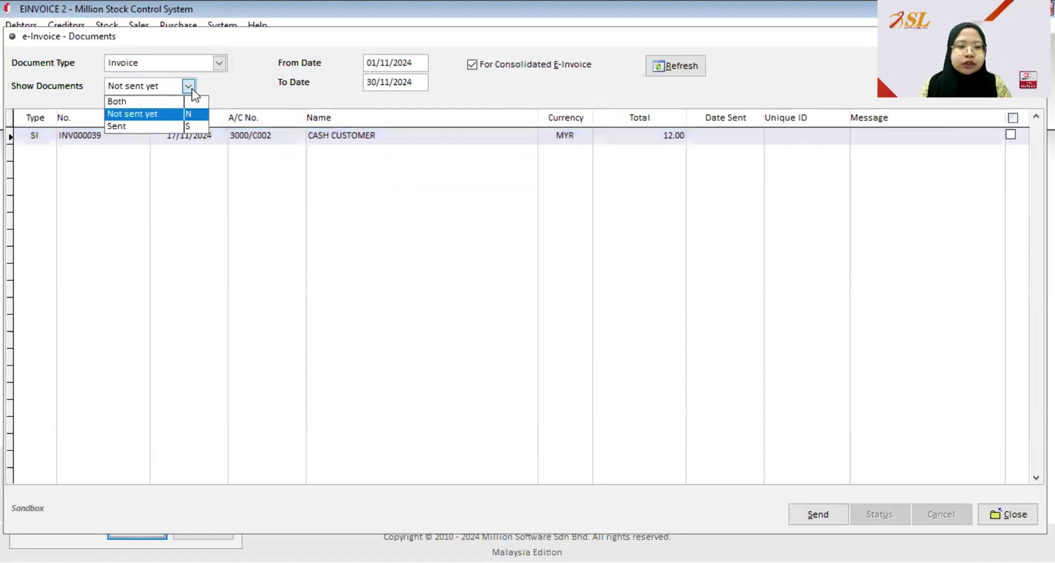
# - List the sent e-invoice documents and select all three sent invoices
pyautogui.click(133, 127)
pyautogui.click(675, 66)
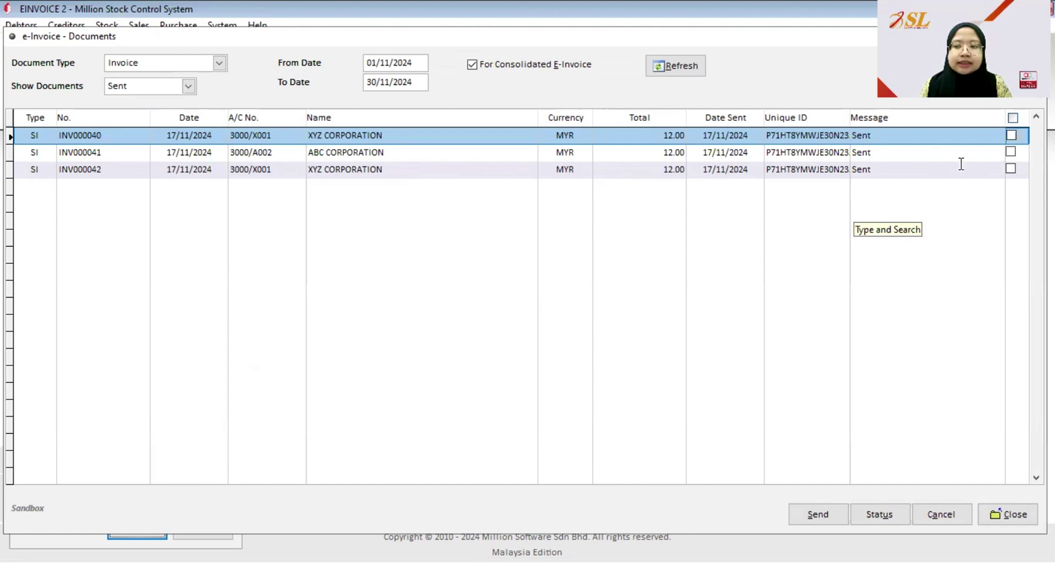
pyautogui.click(881, 516)
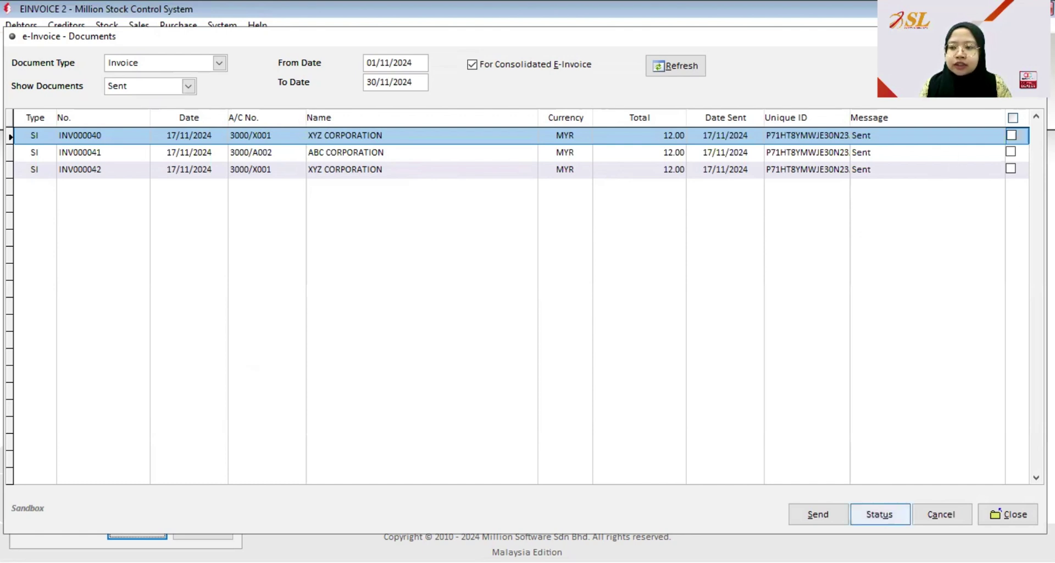
pyautogui.click(1014, 119)
# - Check the selected invoices' e-invoice status, refresh to show Validated, and close the window
pyautogui.click(878, 513)
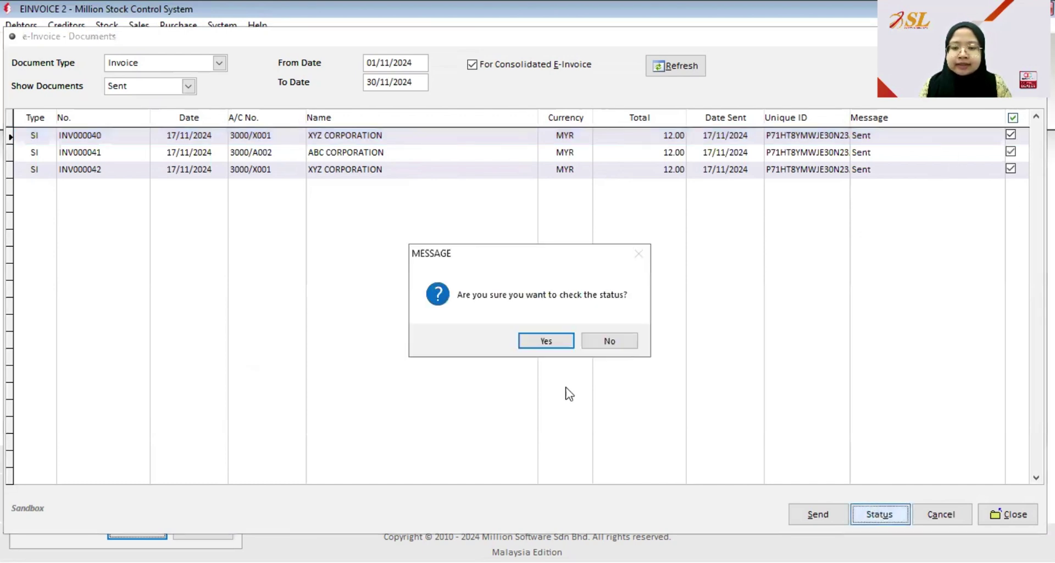
pyautogui.click(546, 341)
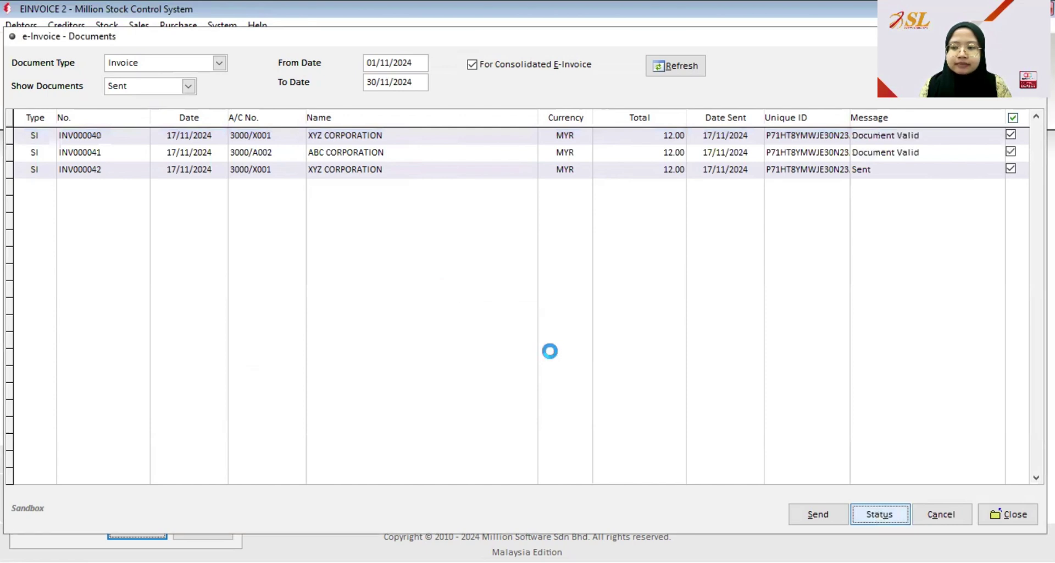
pyautogui.click(567, 344)
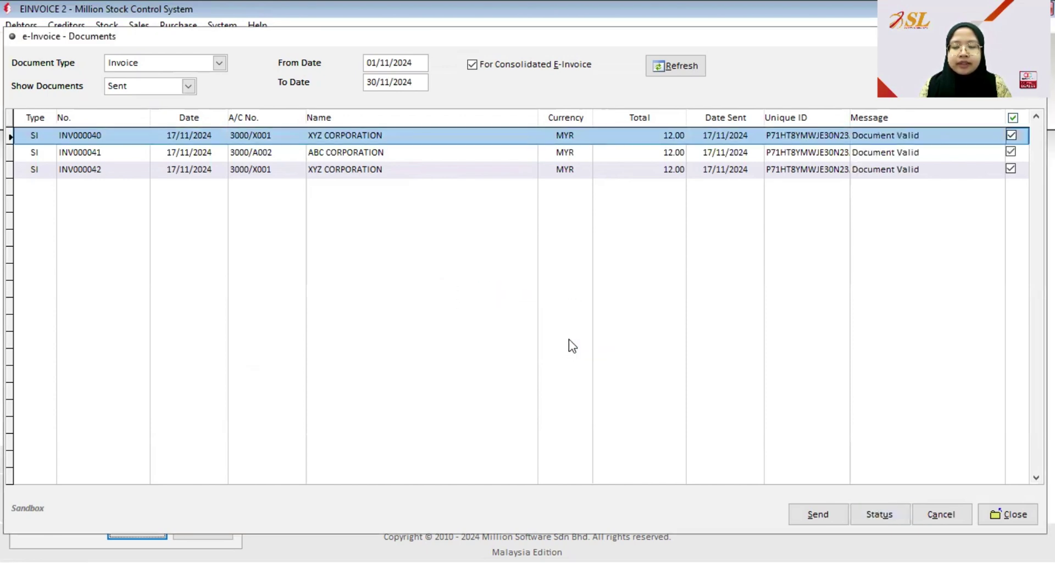
pyautogui.click(690, 62)
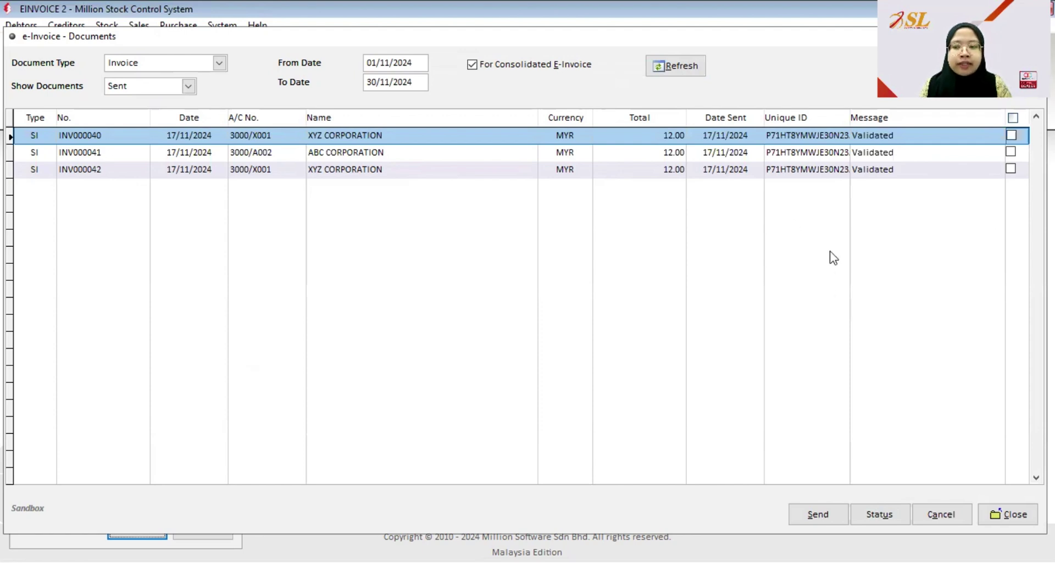
pyautogui.press('Escape')
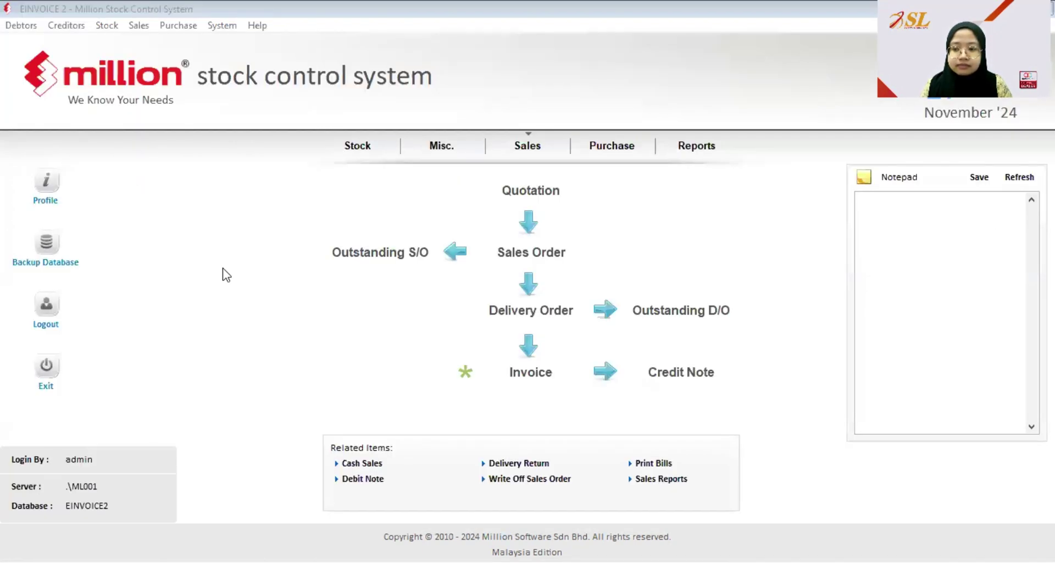
# - Preview invoice INV000042 in the Tax Invoice print format
pyautogui.click(139, 26)
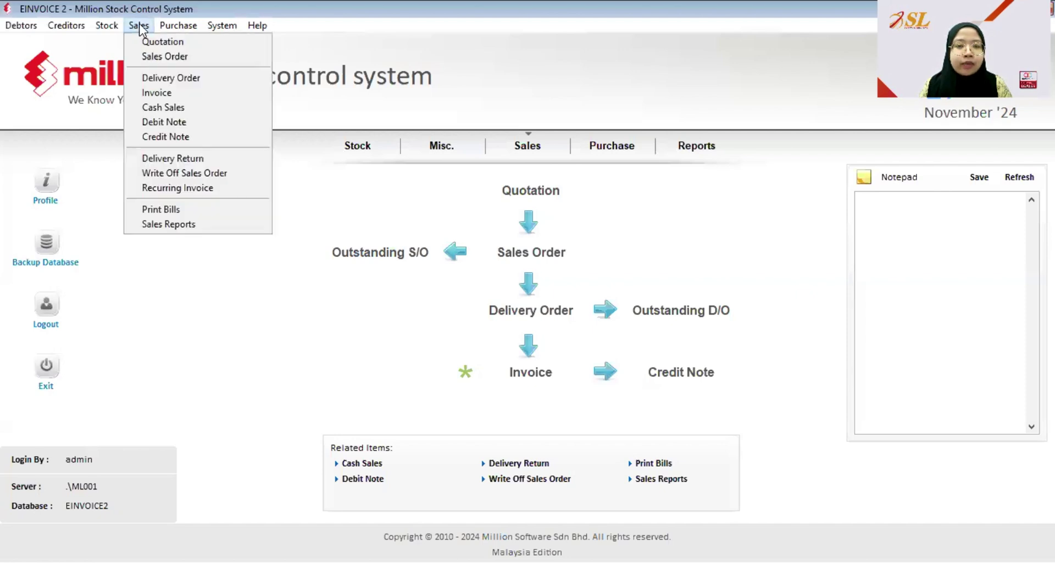
pyautogui.click(152, 90)
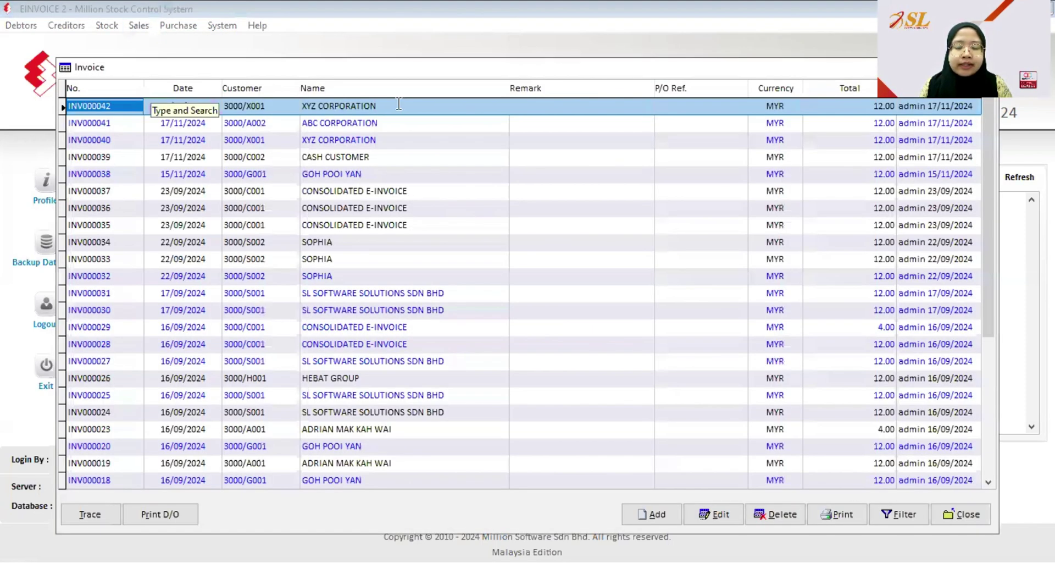
pyautogui.click(828, 516)
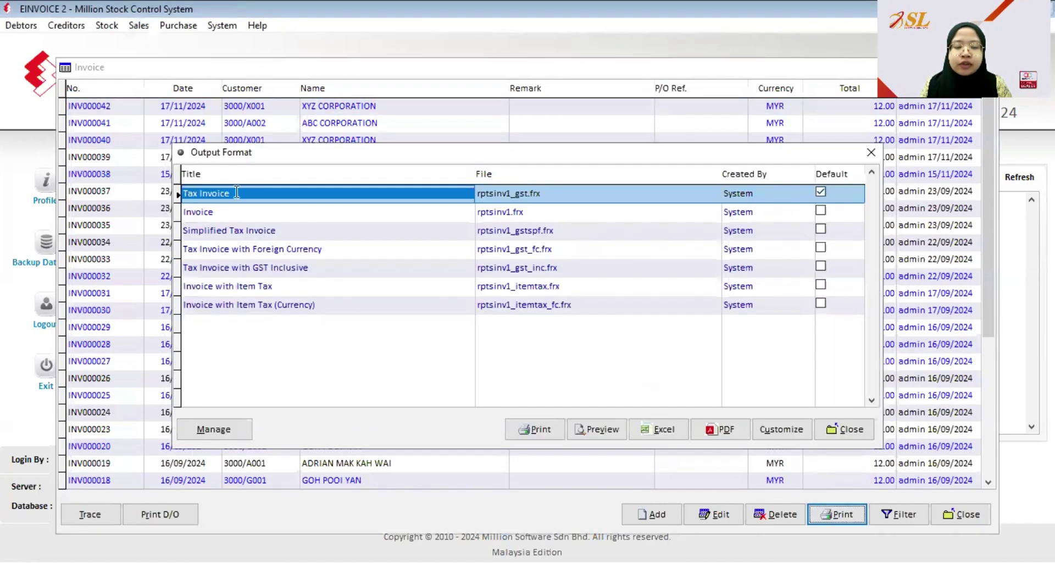
pyautogui.click(609, 427)
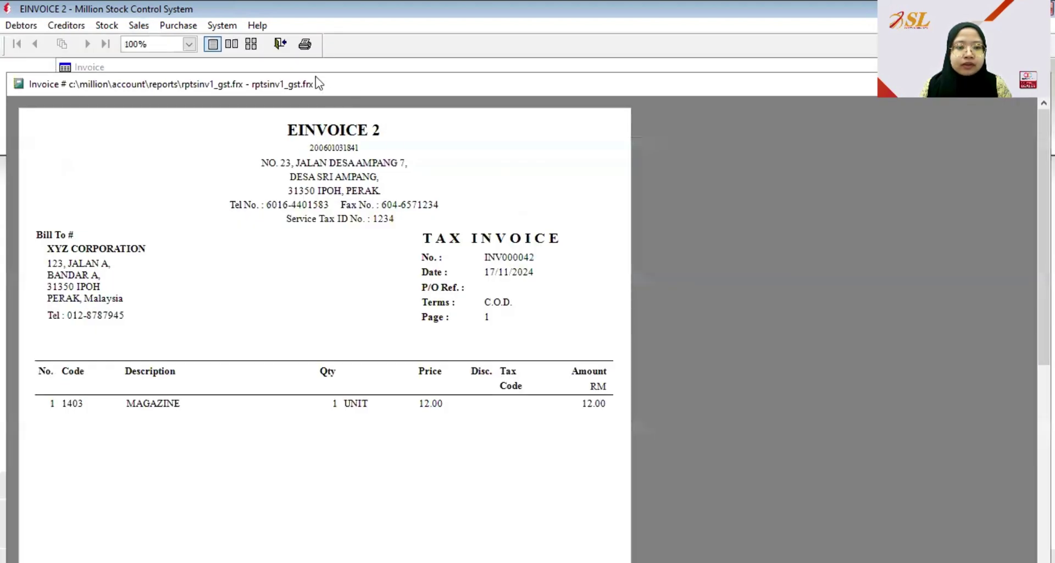
# - View the QR-coded tax invoice preview at 50% zoom, then close it
pyautogui.click(189, 44)
pyautogui.click(166, 84)
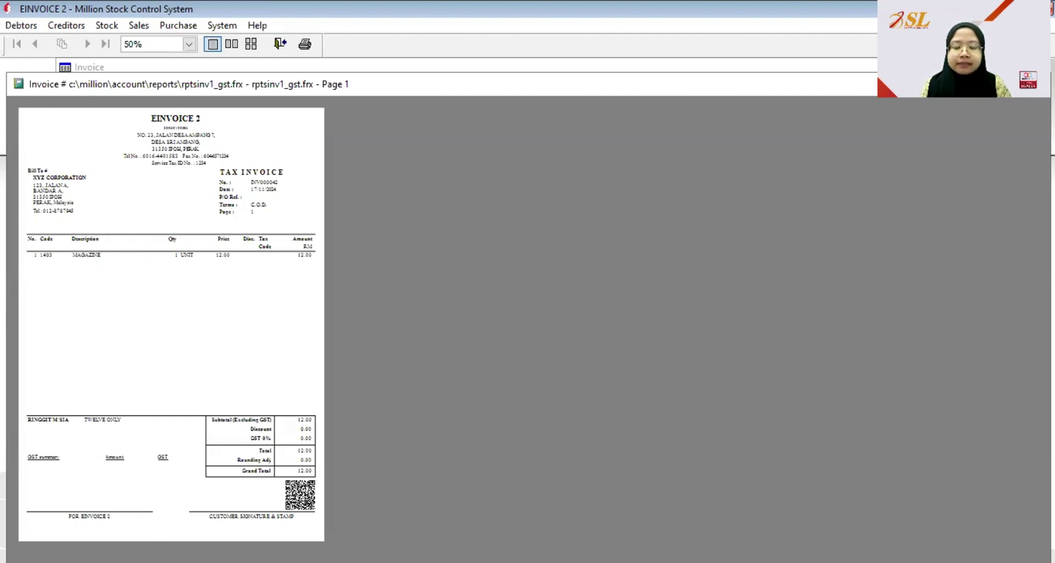
pyautogui.press('Escape')
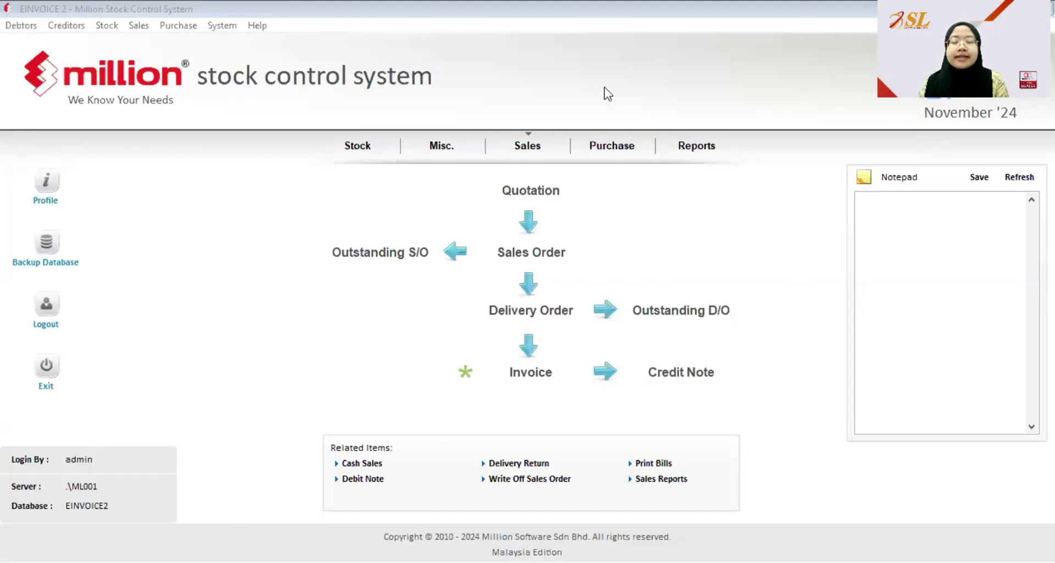